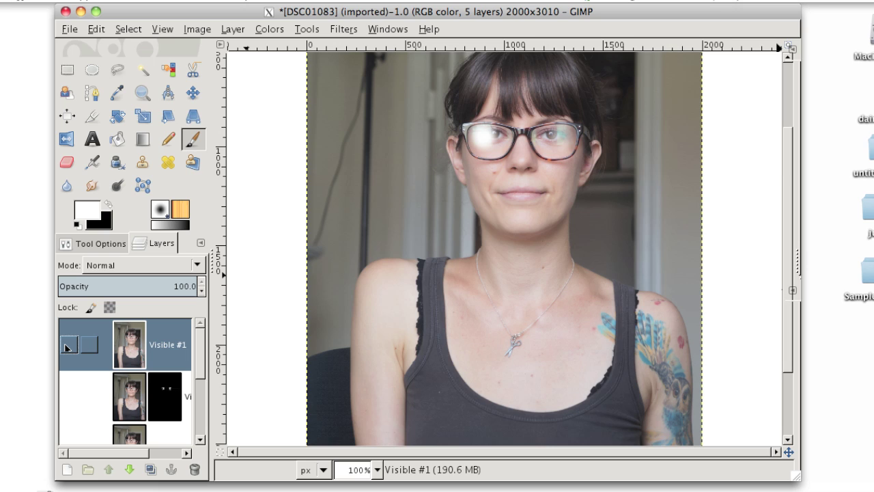
Toggle the Visible #1 layer's visibility to review the finished edits.
click(67, 346)
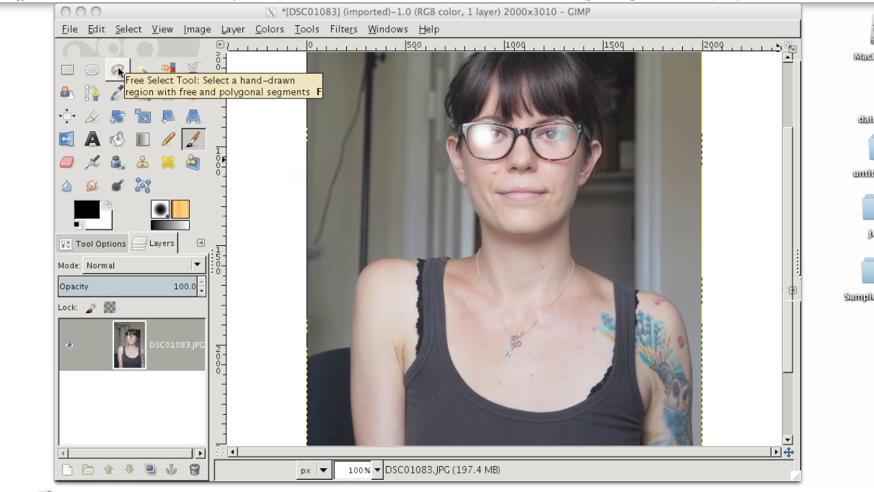
Lasso around the right-hand, glare-free lens of the glasses with Free Select.
click(118, 70)
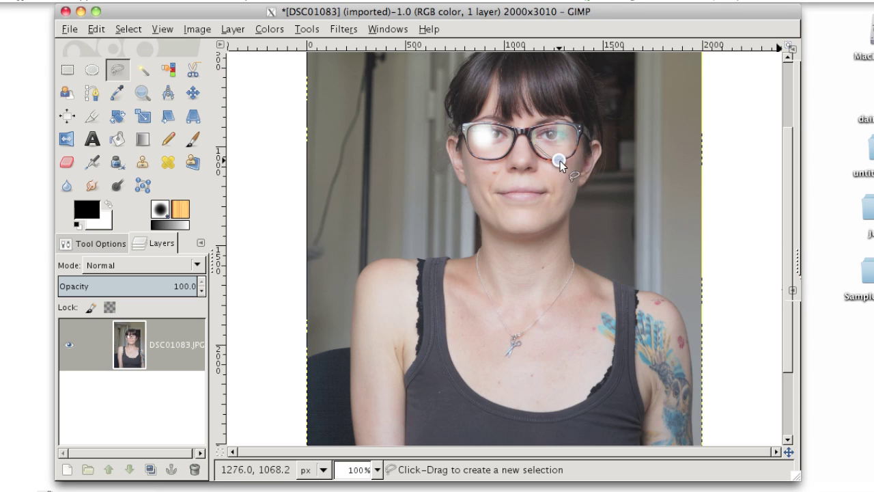
mouse_move(560, 160)
mouse_down()
mouse_move(571, 160)
mouse_move(577, 131)
mouse_move(541, 123)
mouse_move(532, 125)
mouse_move(534, 143)
mouse_up()
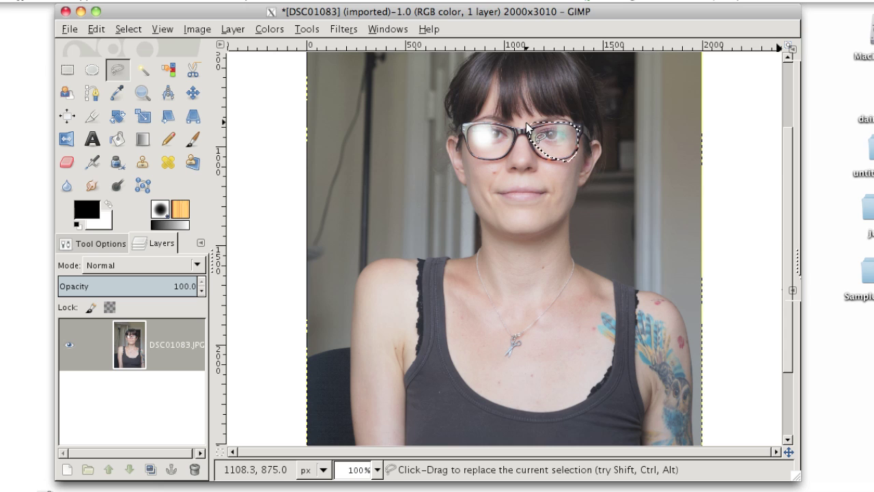
click(100, 29)
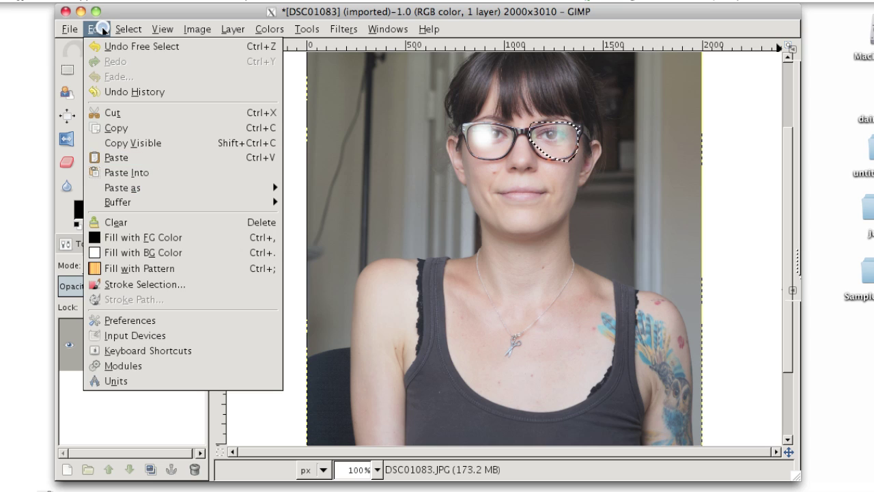
Copy the selected right-hand lens pixels to the clipboard via Edit > Copy.
click(116, 128)
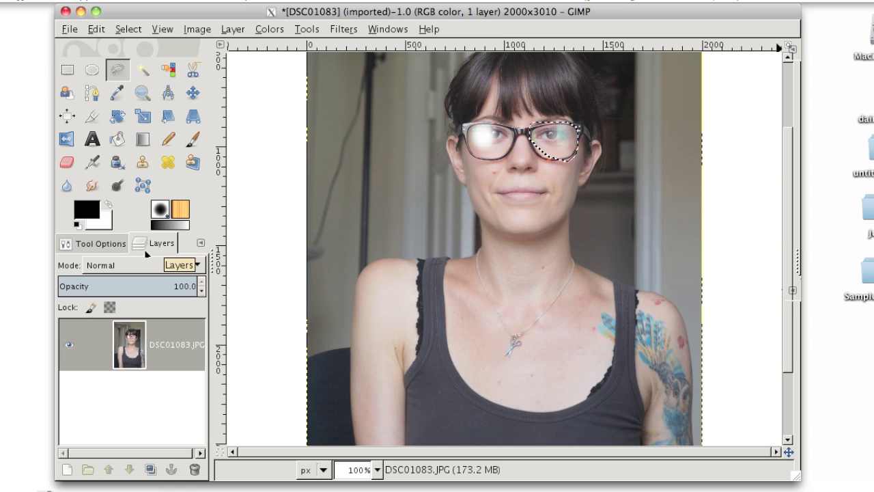
Create a transparent 2000×3010 layer named 'Layer' above DSC01083.JPG.
right_click(167, 343)
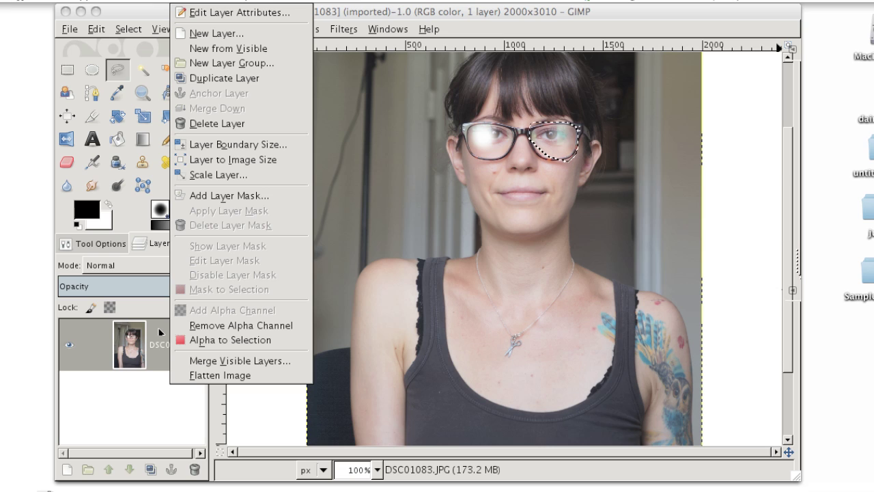
click(212, 34)
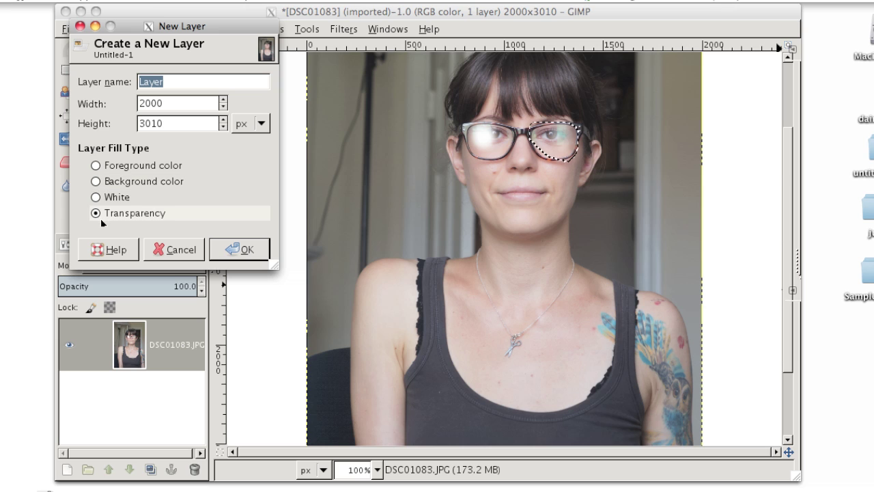
click(239, 250)
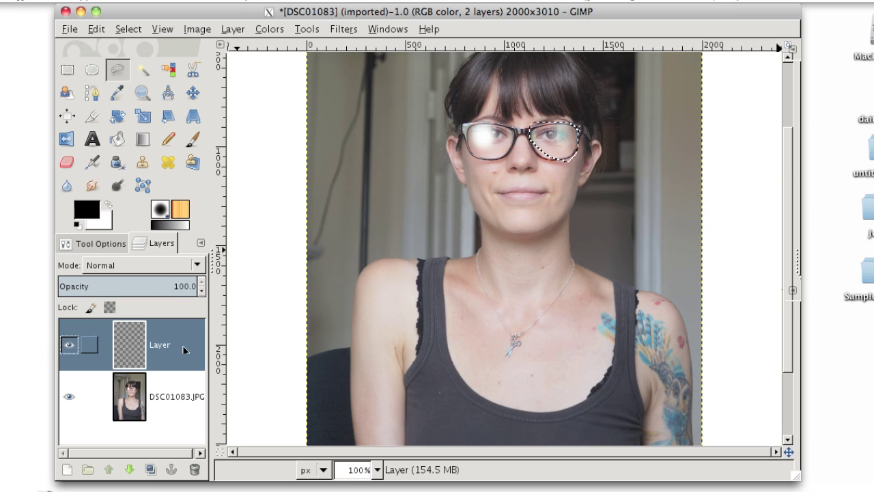
Paste the copied lens and anchor it onto the new transparent layer.
click(97, 30)
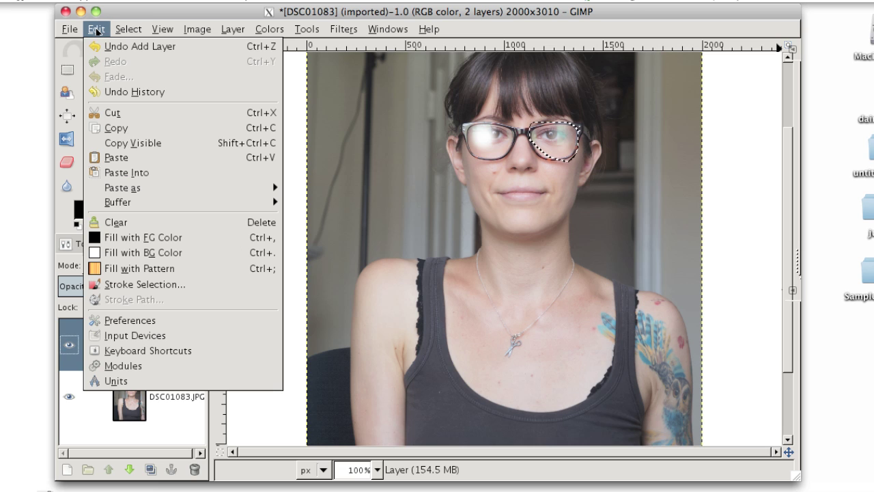
click(135, 158)
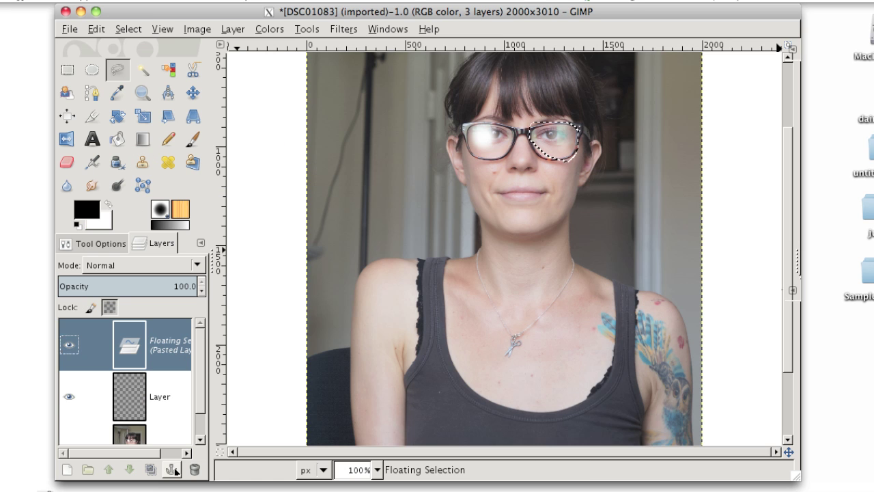
click(172, 470)
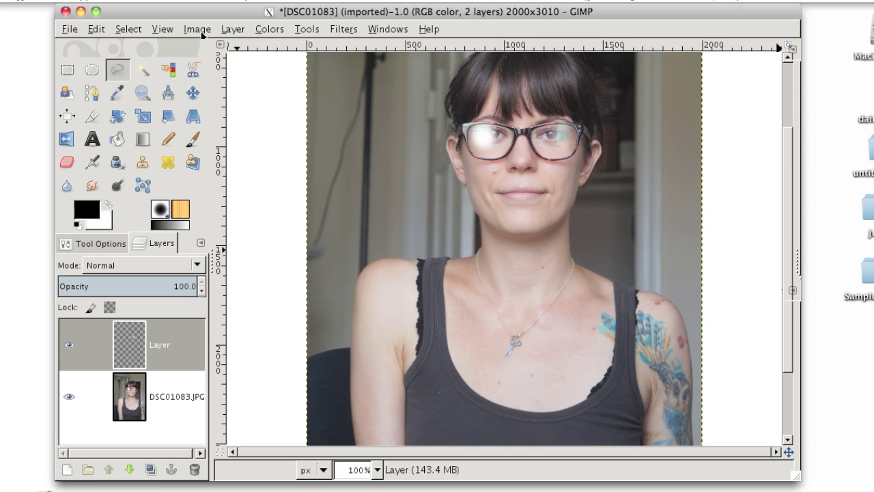
Flip the lens layer horizontally with Layer > Transform > Flip Horizontally.
click(233, 29)
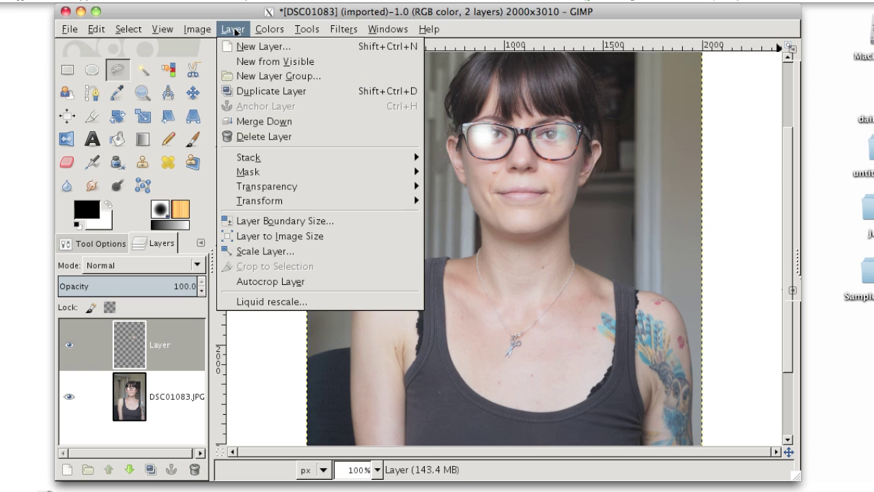
mouse_move(282, 201)
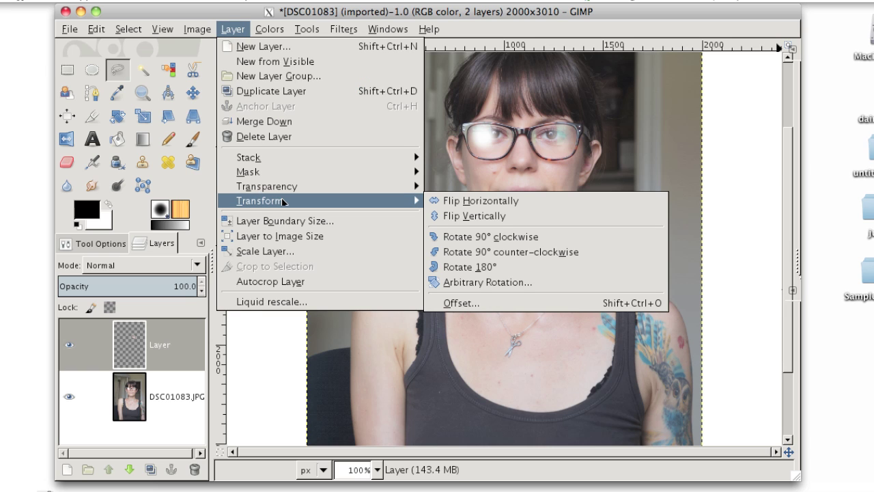
click(474, 202)
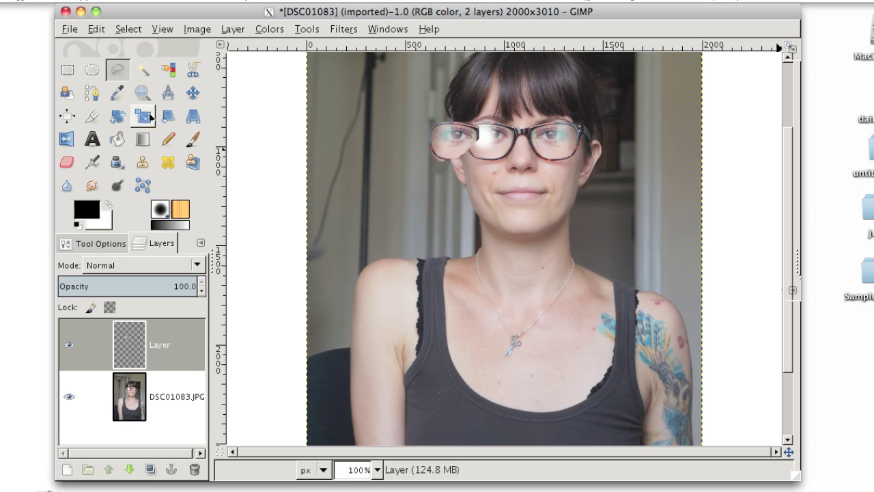
click(194, 94)
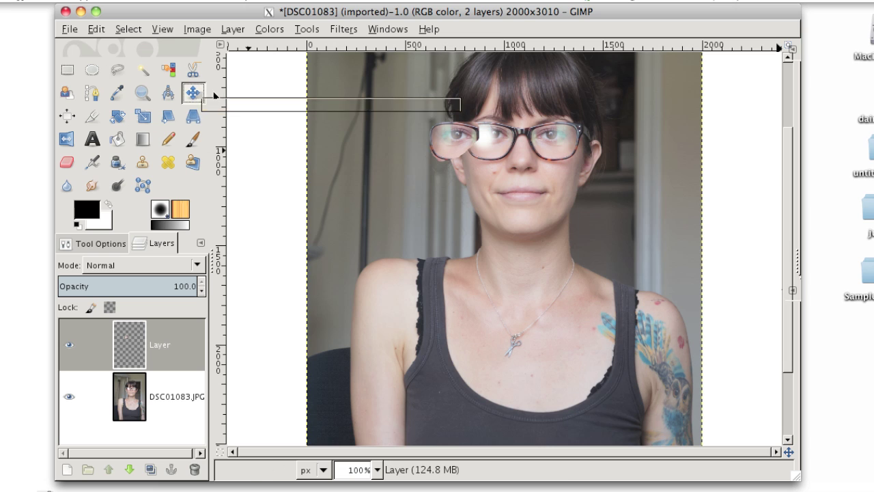
Drag the mirrored lens copy right until it aligns over the glare-covered left lens.
drag(453, 136, 490, 136)
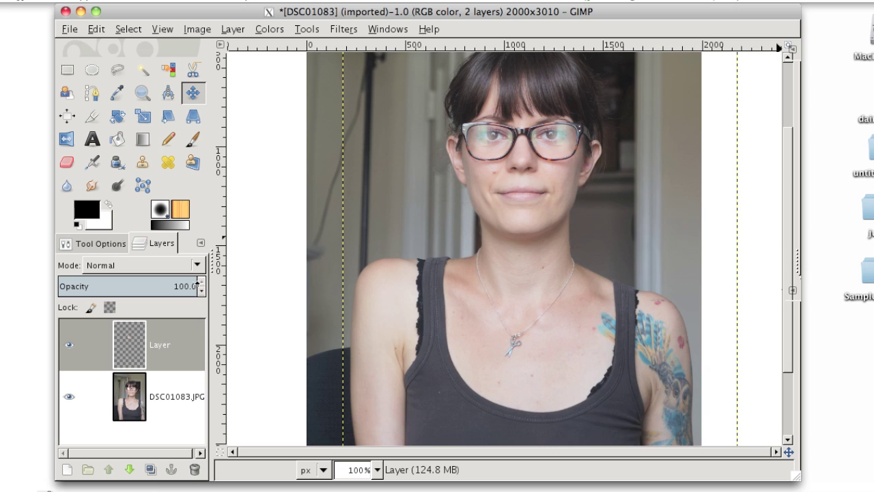
drag(198, 281, 78, 277)
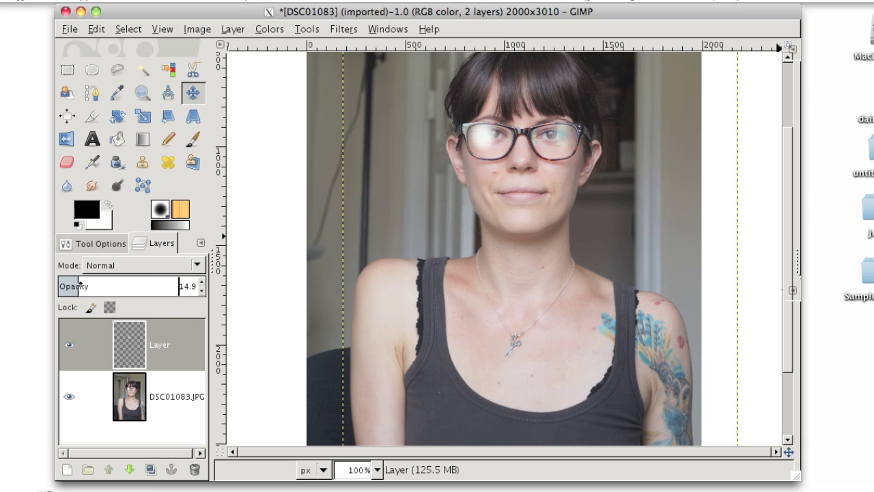
mouse_move(80, 283)
mouse_down()
mouse_move(188, 281)
mouse_move(68, 279)
mouse_move(74, 273)
mouse_up()
drag(73, 274, 157, 272)
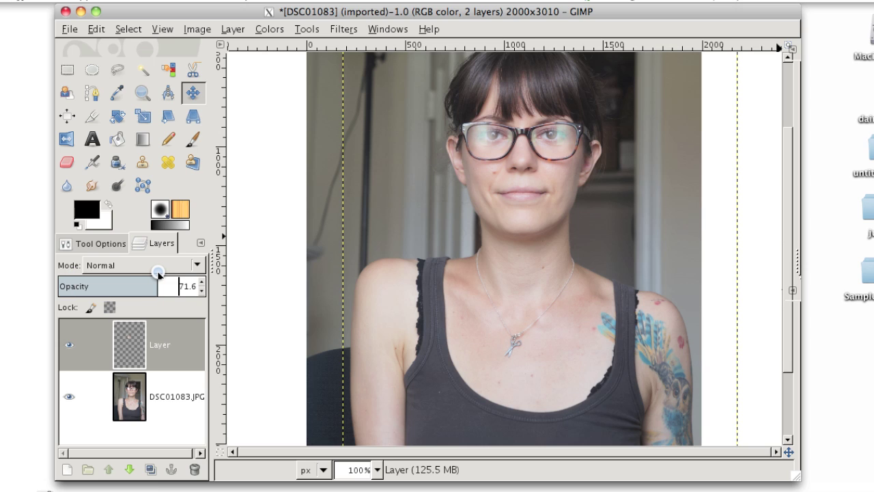
drag(157, 273, 174, 266)
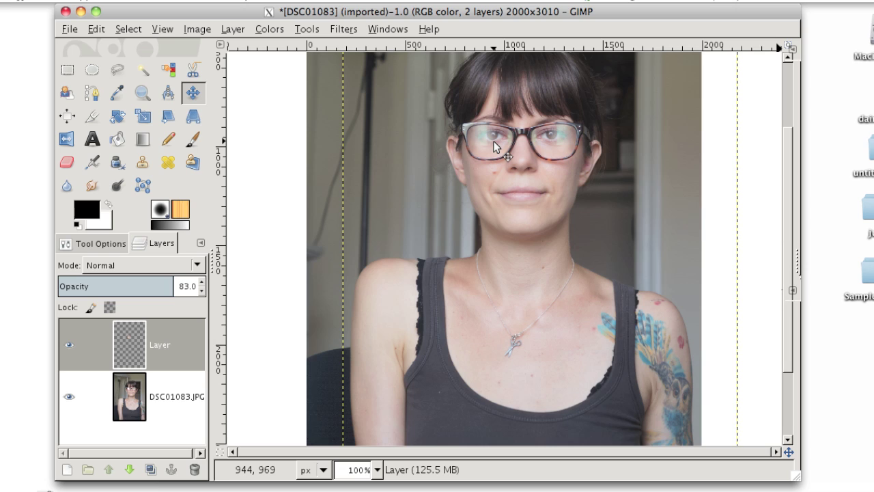
key(Right)
key(Right)
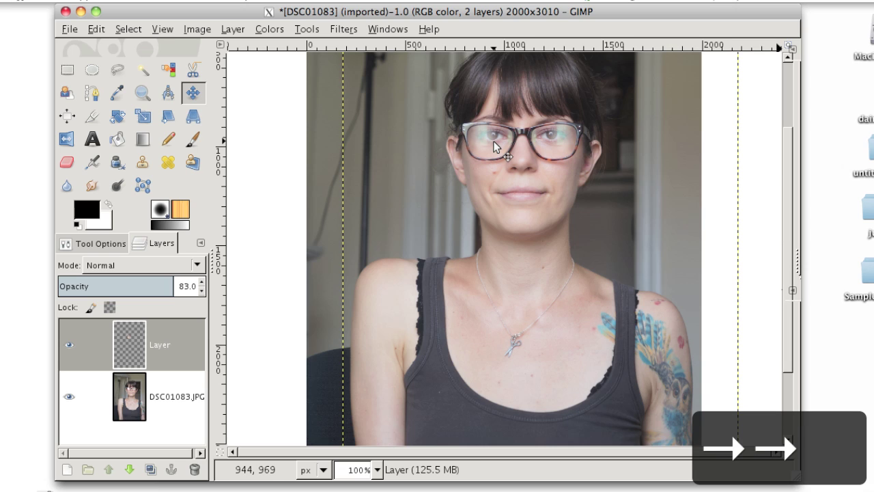
key(Right)
key(Up)
key(Up)
key(Up)
key(Up)
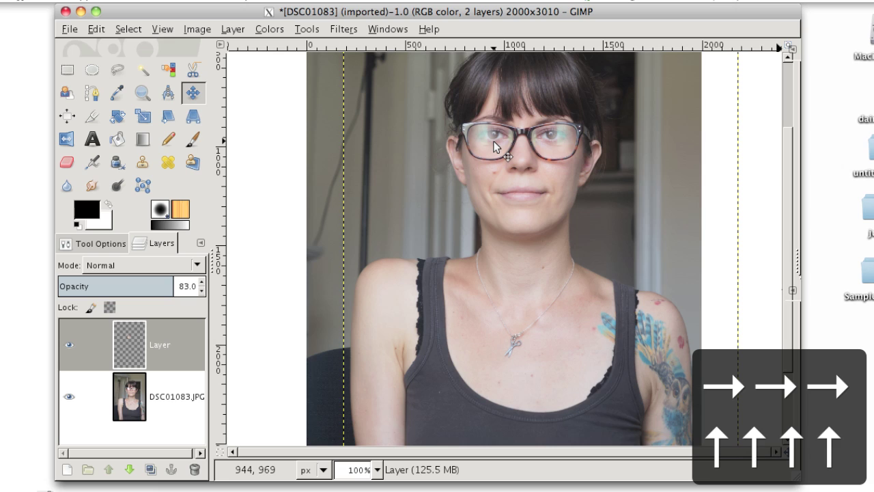
key(Up)
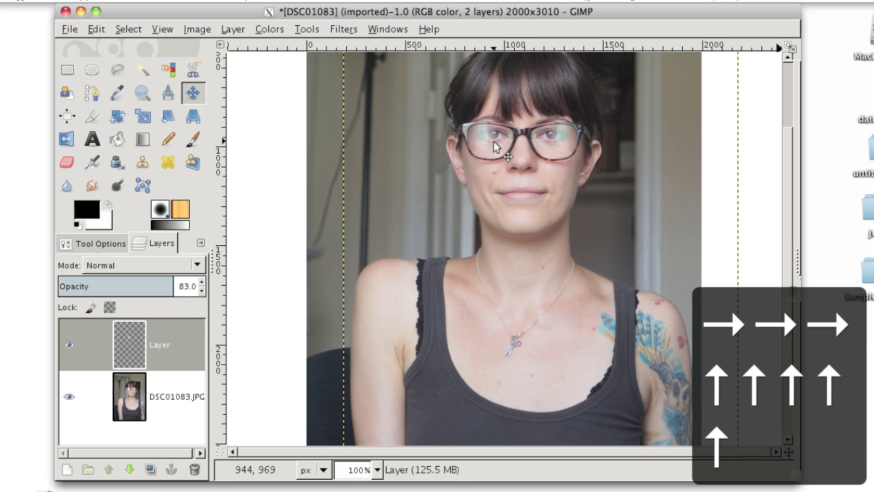
key(Right)
key(Right)
key(Right)
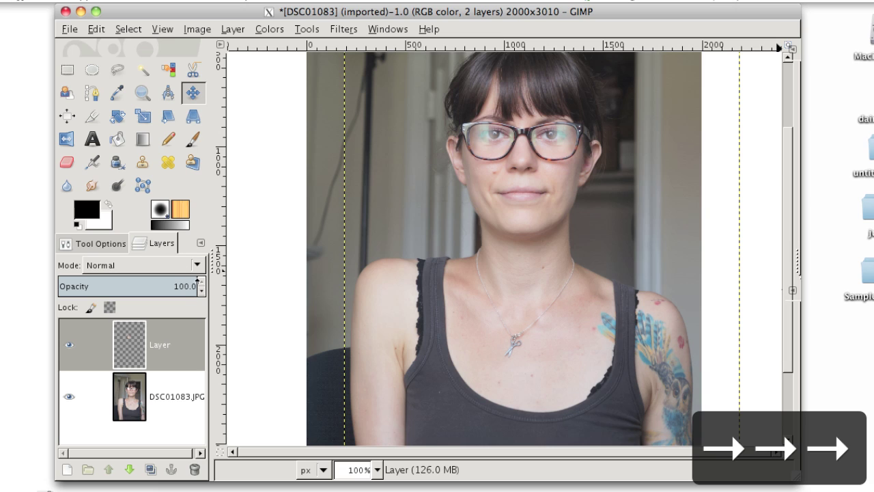
mouse_move(197, 280)
mouse_down()
mouse_move(100, 273)
mouse_move(195, 271)
mouse_up()
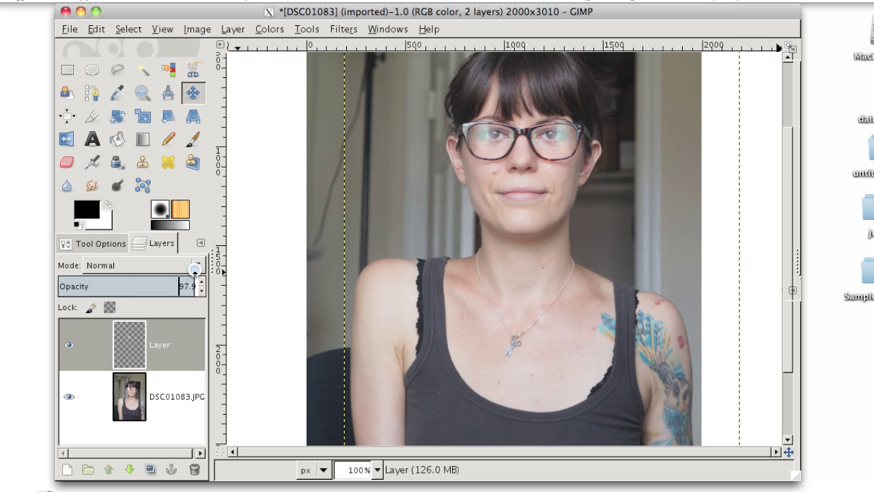
drag(195, 272, 211, 272)
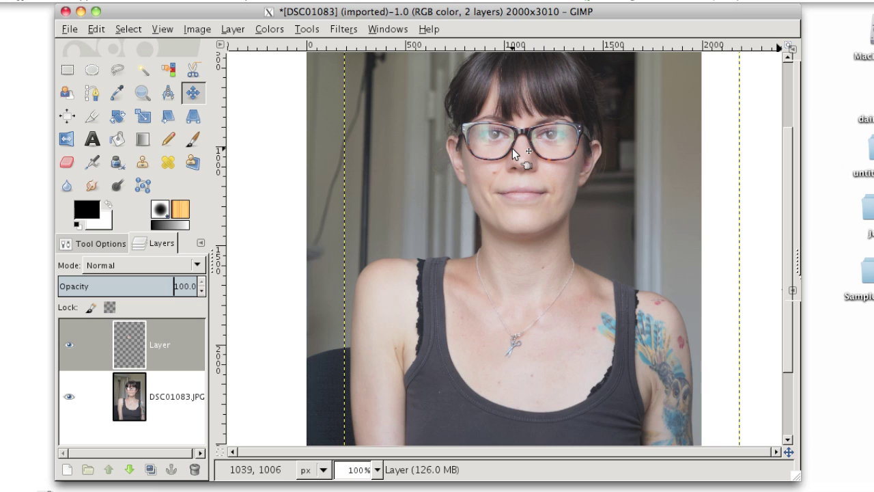
Zoom to 200%, scroll up to the face, and make the top Layer active.
click(377, 469)
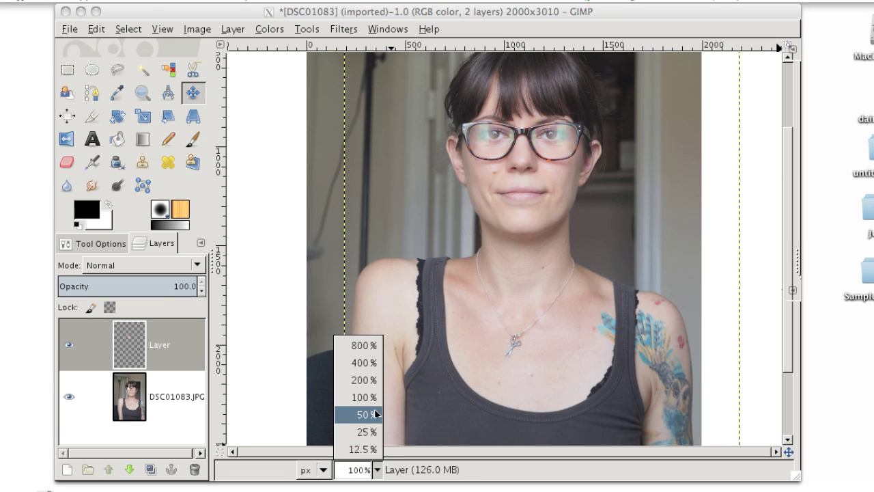
click(371, 379)
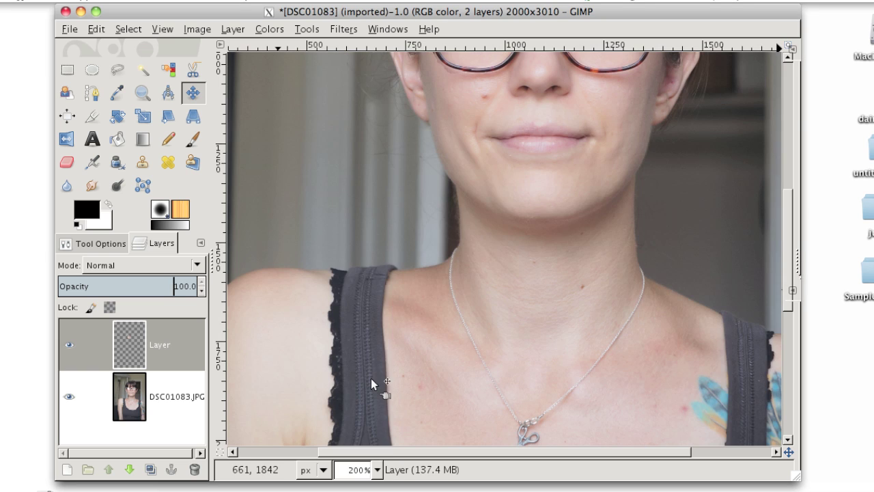
scroll(644, 320, up, 5)
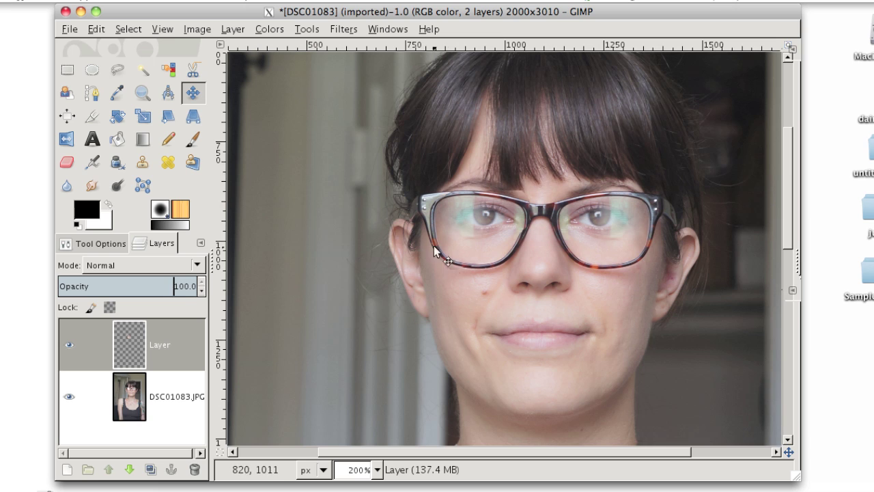
click(69, 345)
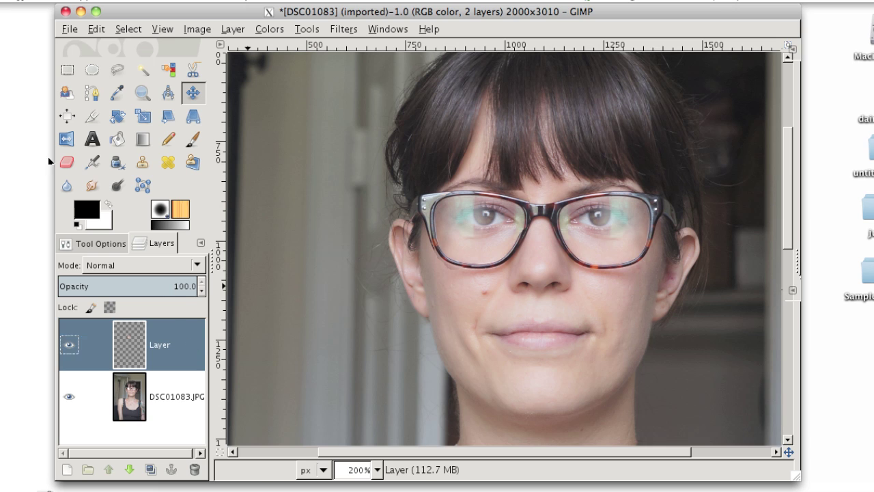
Erase the lens layer's edges using the soft '2. Hardness 050' eraser brush.
click(67, 162)
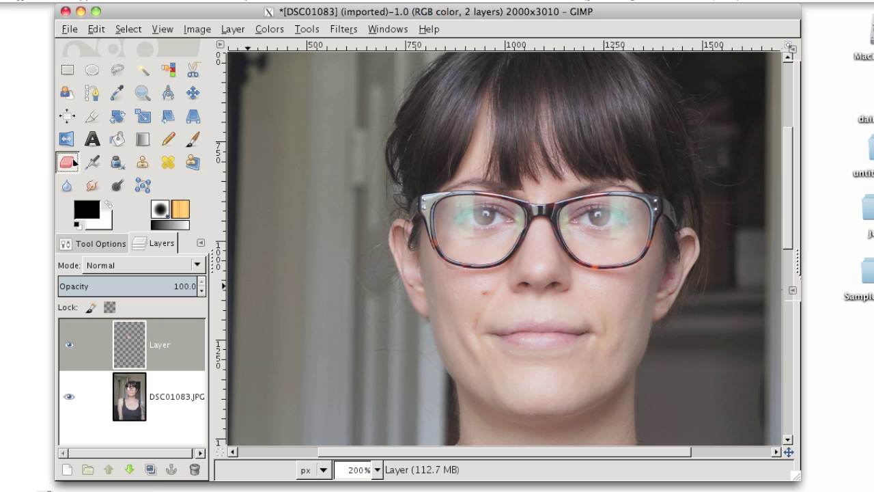
click(96, 247)
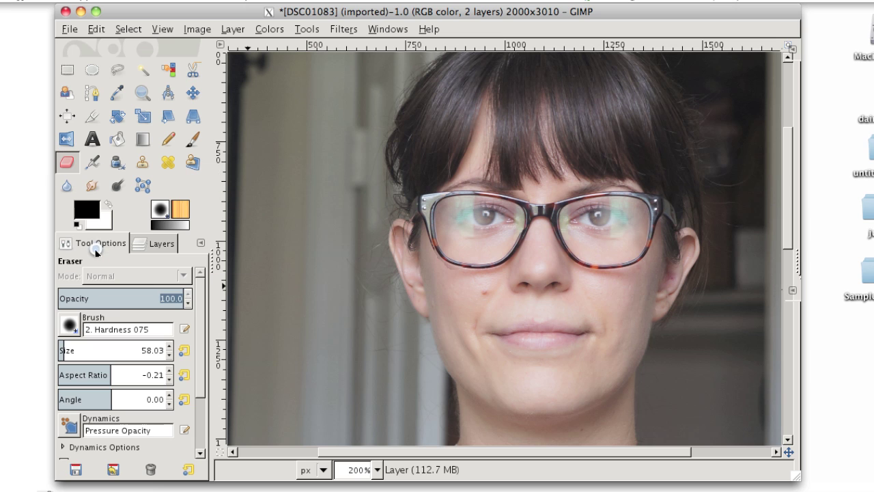
click(76, 331)
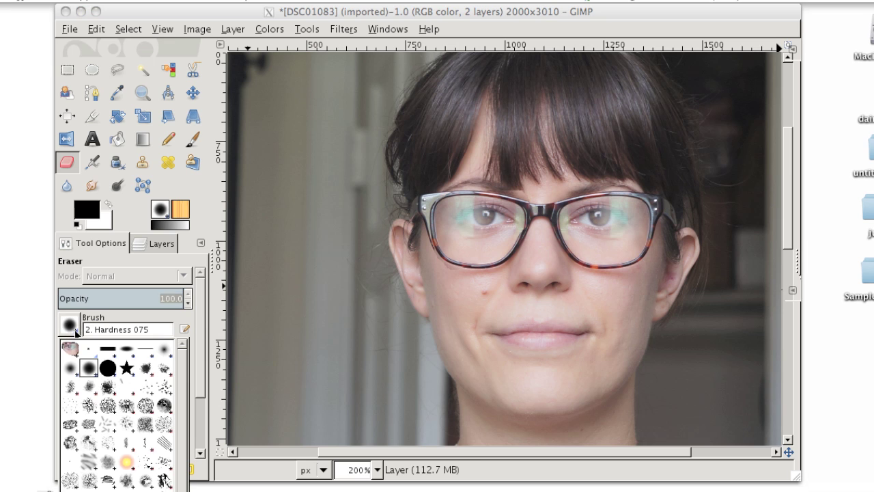
click(71, 369)
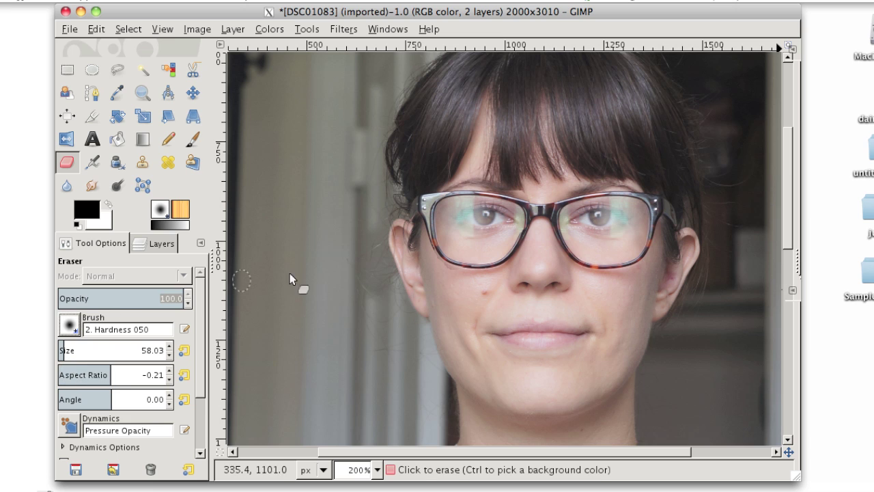
click(450, 268)
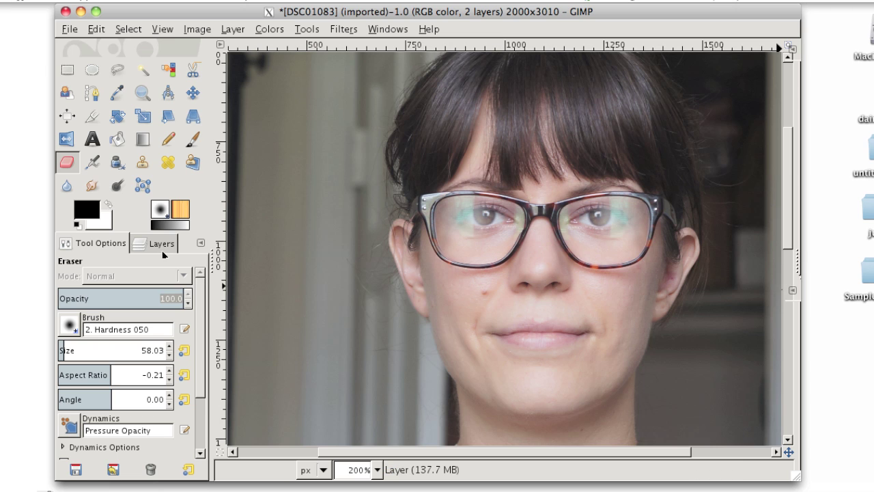
Add a White (full opacity) layer mask to the top Layer.
click(146, 241)
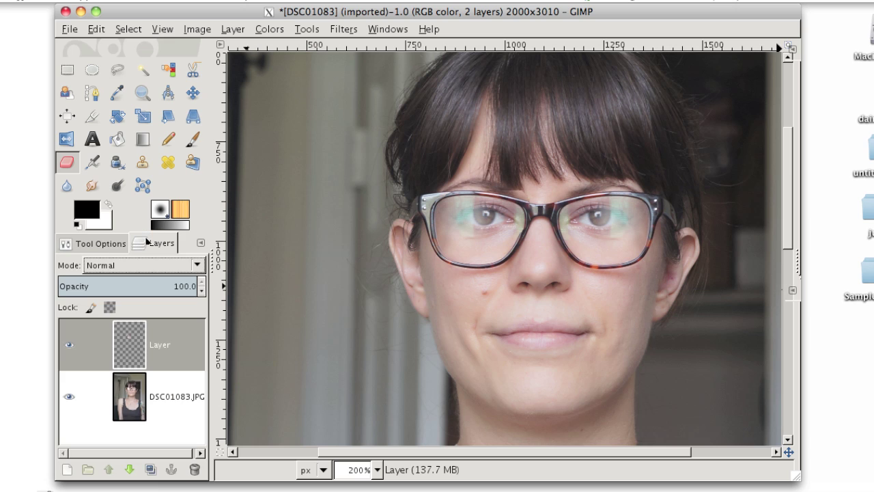
right_click(174, 338)
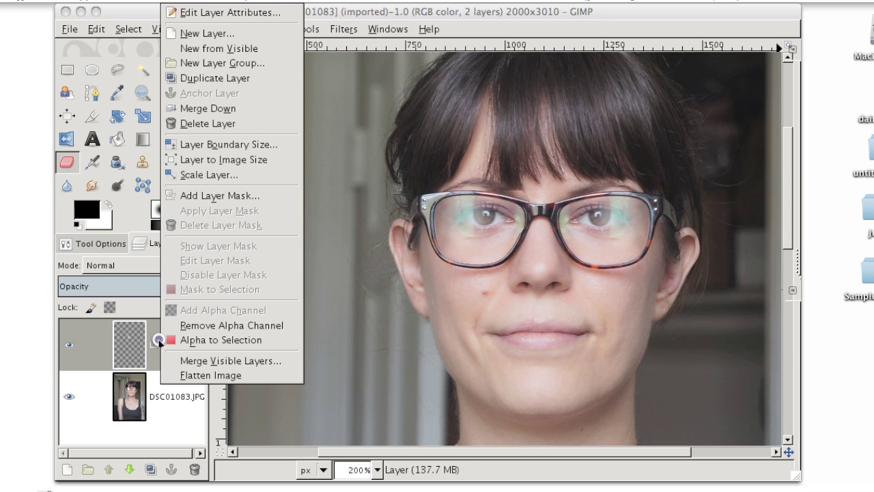
click(219, 196)
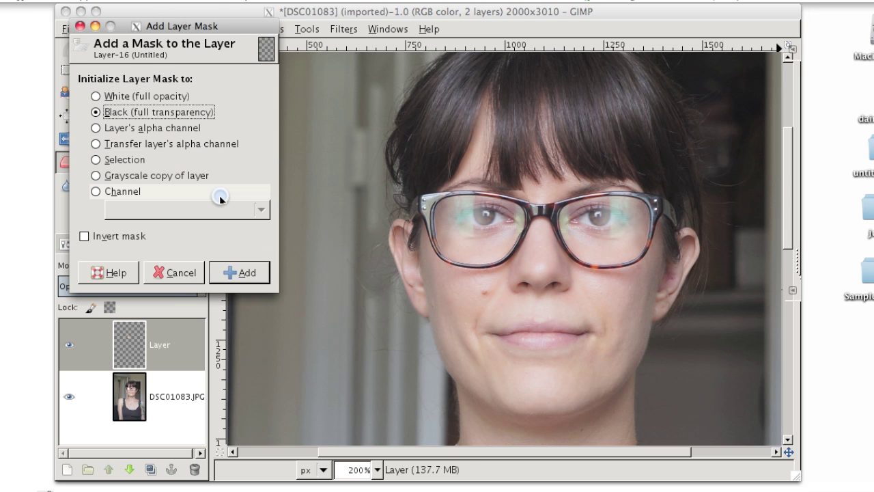
click(96, 98)
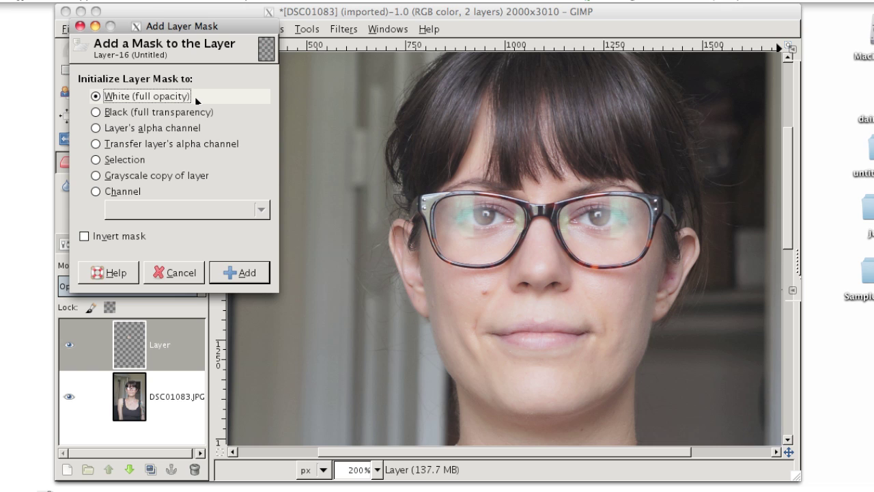
click(240, 272)
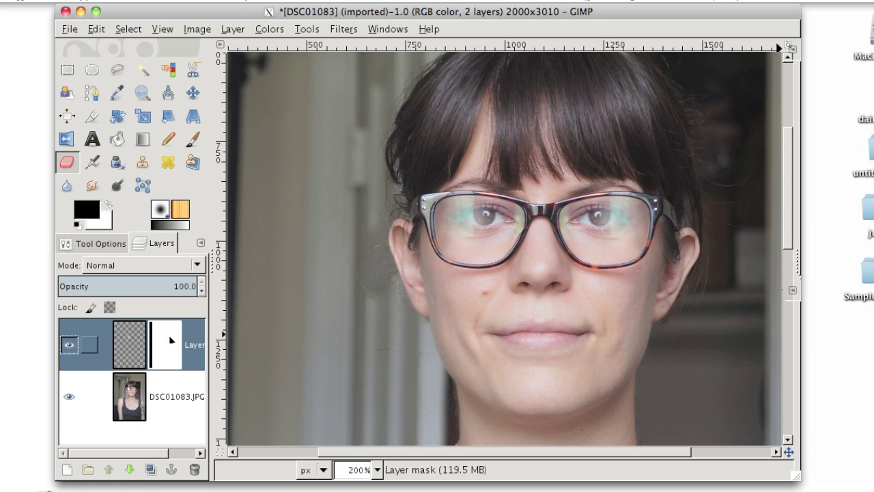
Switch to the Paintbrush and set its brush size to about 128.
click(192, 140)
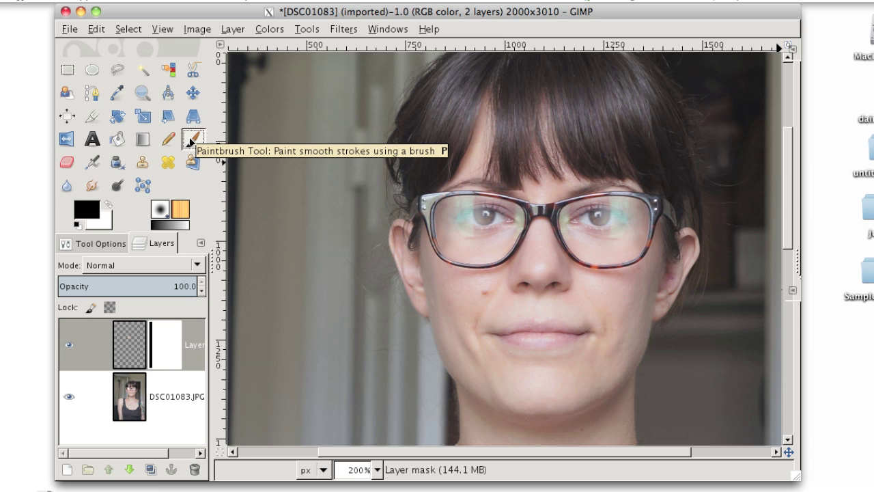
click(96, 244)
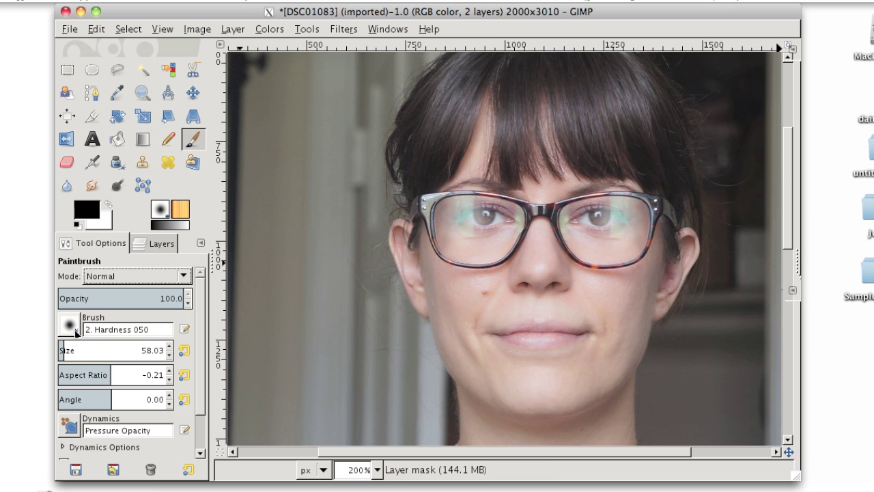
drag(66, 350, 79, 349)
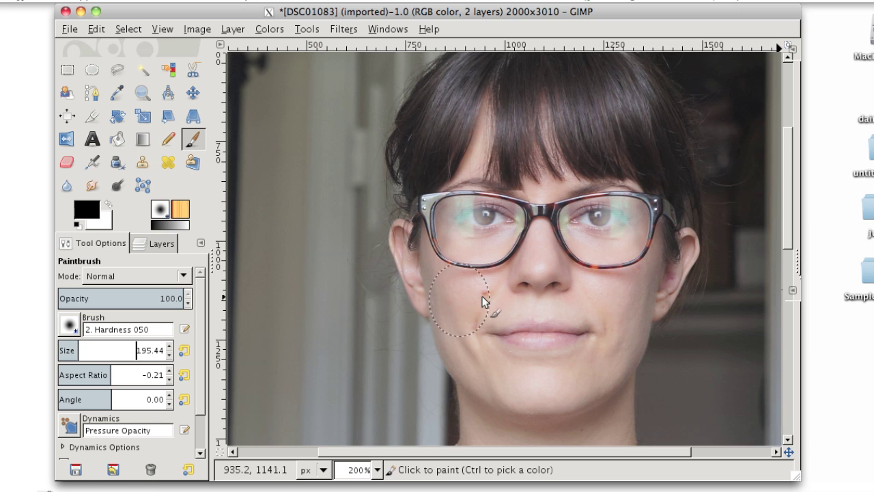
click(77, 349)
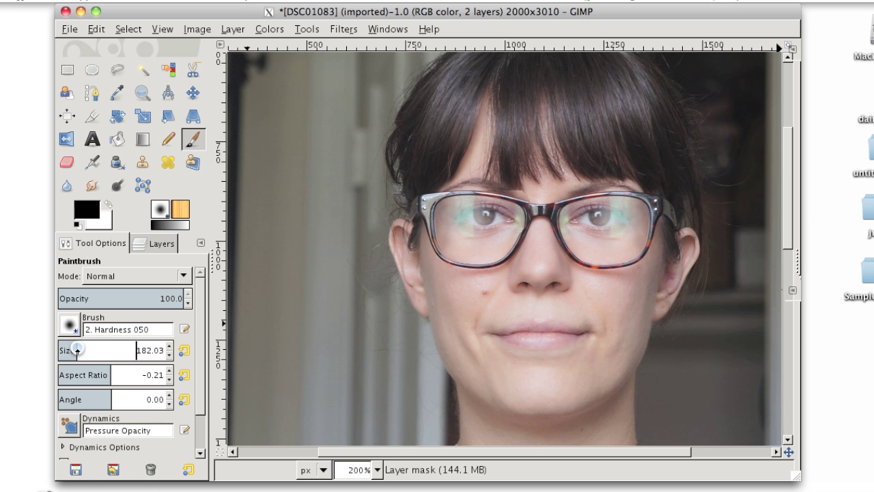
drag(77, 349, 71, 350)
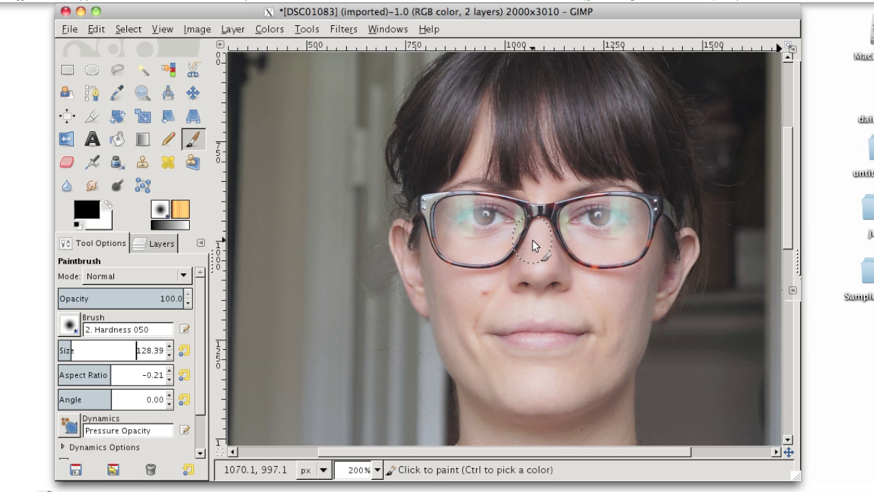
Paint black on the mask over the glasses' bridge and inner lower lens rim, then make white the foreground.
mouse_move(535, 246)
mouse_down()
mouse_move(537, 211)
mouse_move(515, 179)
mouse_move(535, 194)
mouse_move(489, 176)
mouse_move(449, 172)
mouse_move(430, 181)
mouse_move(416, 209)
mouse_move(424, 253)
mouse_move(440, 276)
mouse_move(509, 268)
mouse_up()
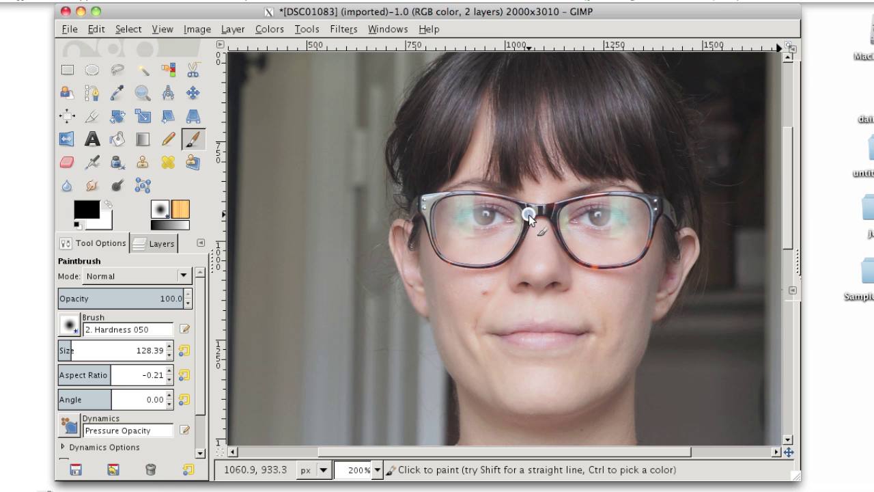
mouse_move(529, 215)
mouse_down()
mouse_move(514, 247)
mouse_move(504, 248)
mouse_move(516, 217)
mouse_move(525, 228)
mouse_move(510, 251)
mouse_move(522, 231)
mouse_move(513, 197)
mouse_move(492, 195)
mouse_move(509, 203)
mouse_move(493, 228)
mouse_up()
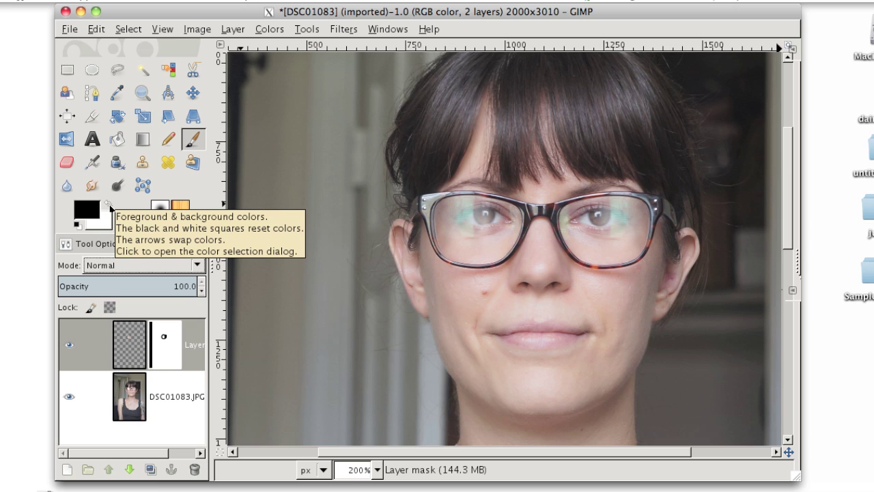
click(108, 205)
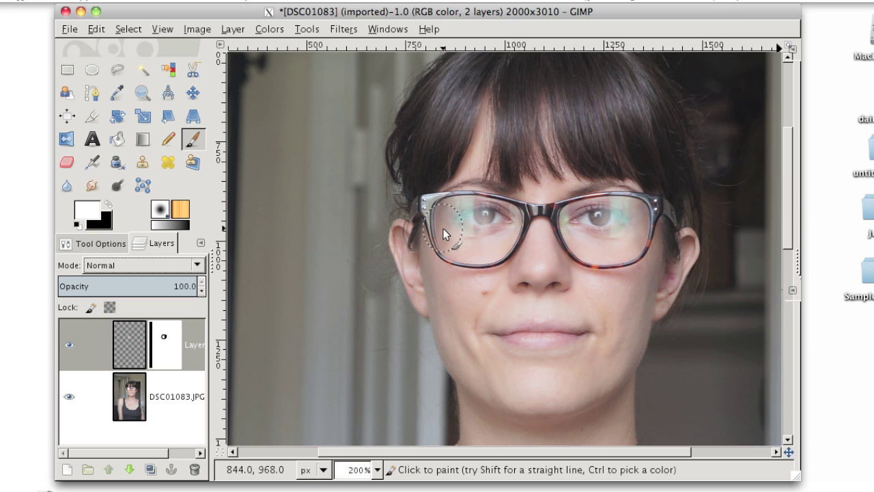
Test several white dabs on the mask over the left eye, undoing each one.
click(476, 216)
key(ctrl+z)
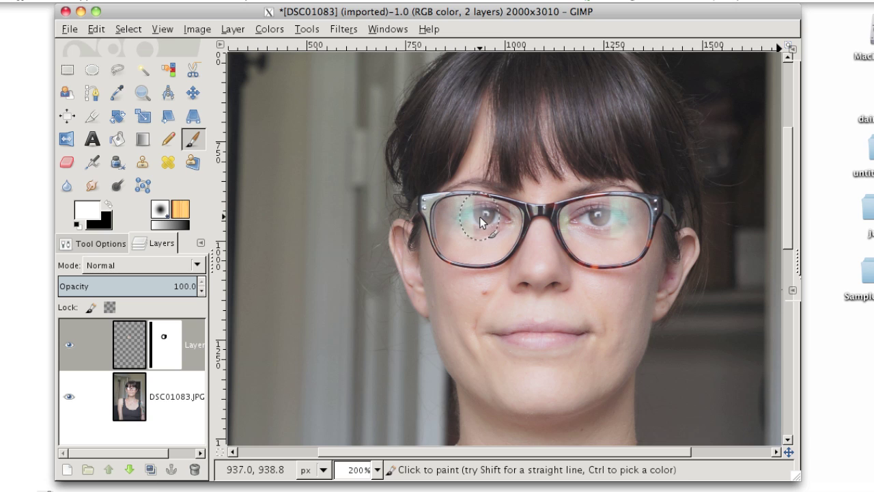
click(482, 217)
key(ctrl+z)
click(481, 226)
key(ctrl+z)
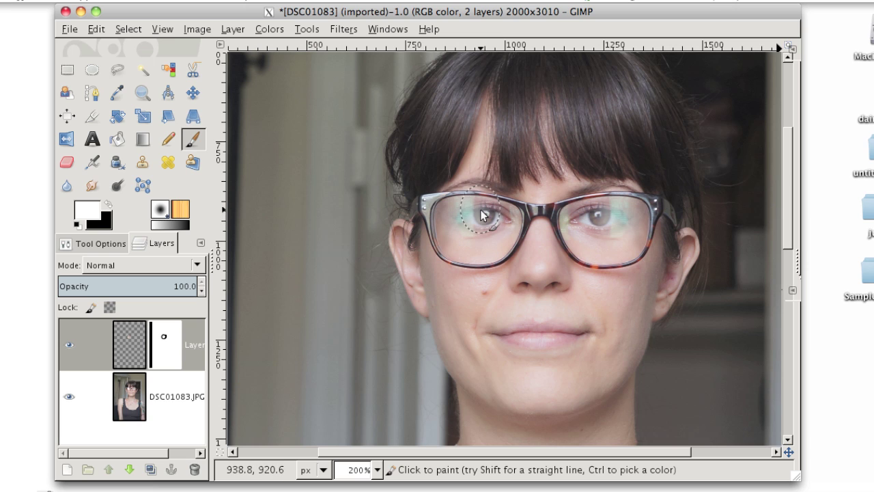
click(481, 210)
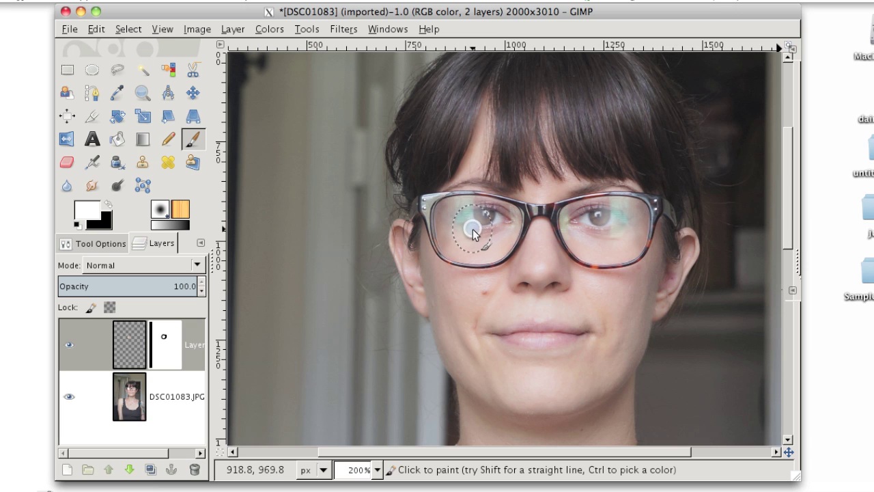
key(ctrl+z)
Try two more undone white dabs on the left eye, then hide the lens layer to see the original glare.
click(478, 209)
key(ctrl+z)
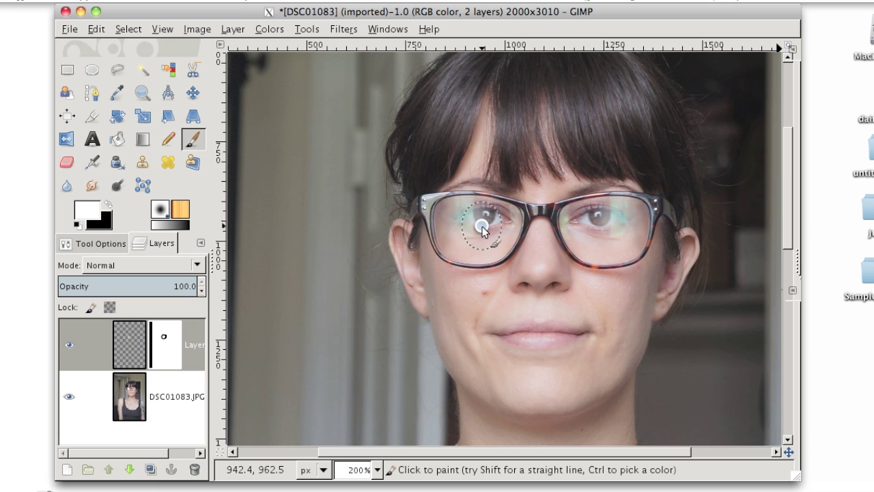
click(471, 231)
key(ctrl+z)
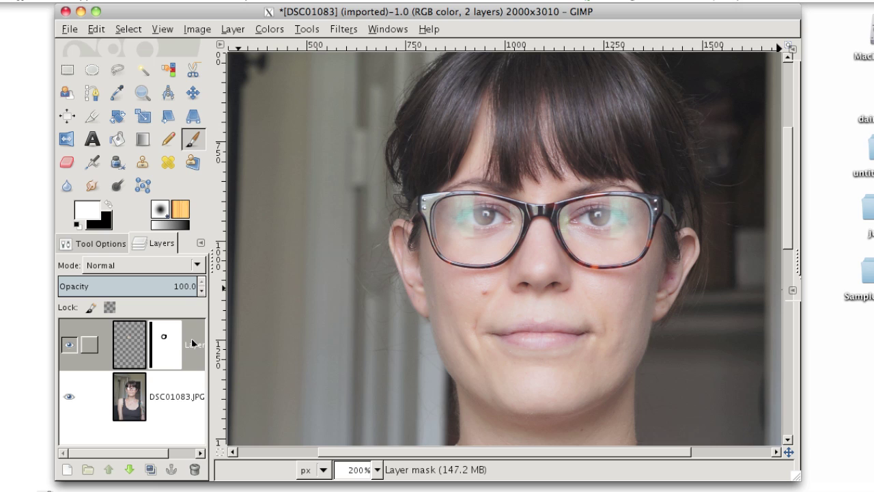
click(68, 346)
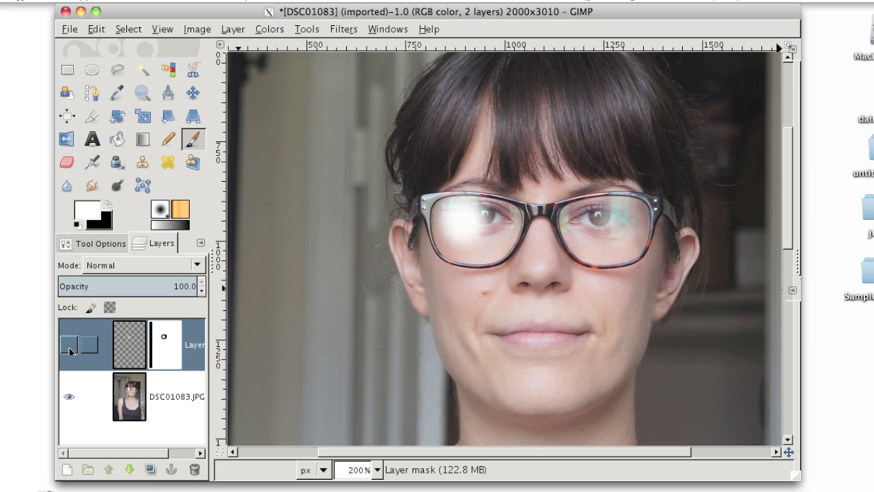
click(69, 346)
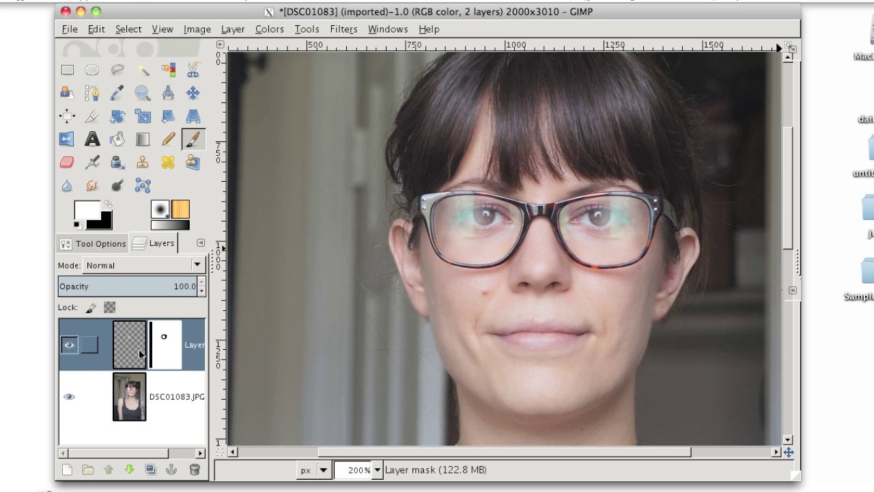
right_click(139, 349)
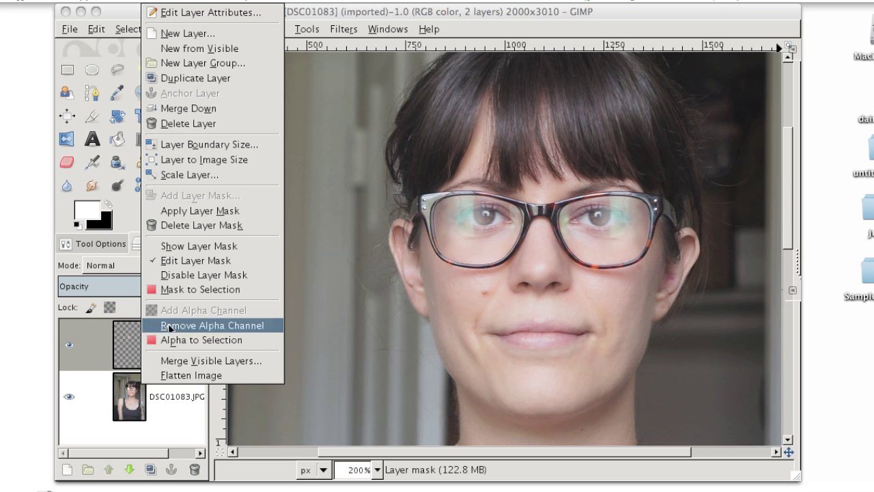
Create a merged 'Visible' layer on top from everything currently shown.
click(194, 48)
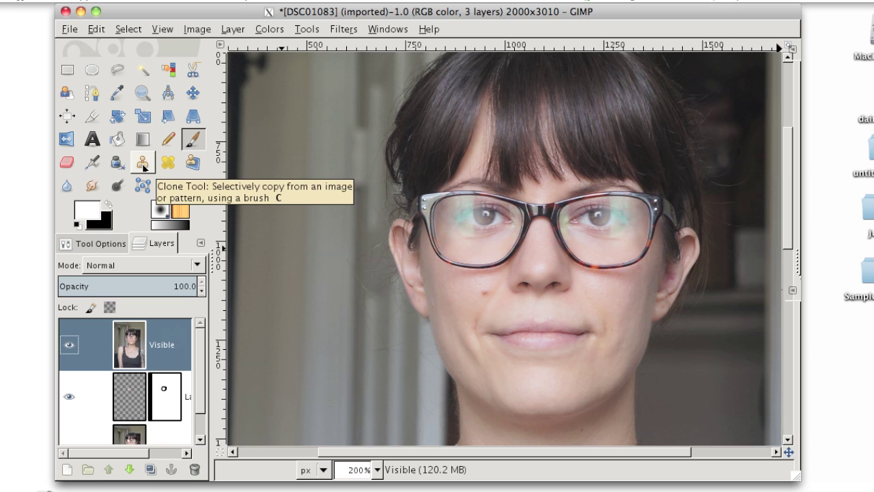
Select the Clone tool and adjust its brush size with the bracket keys.
click(143, 164)
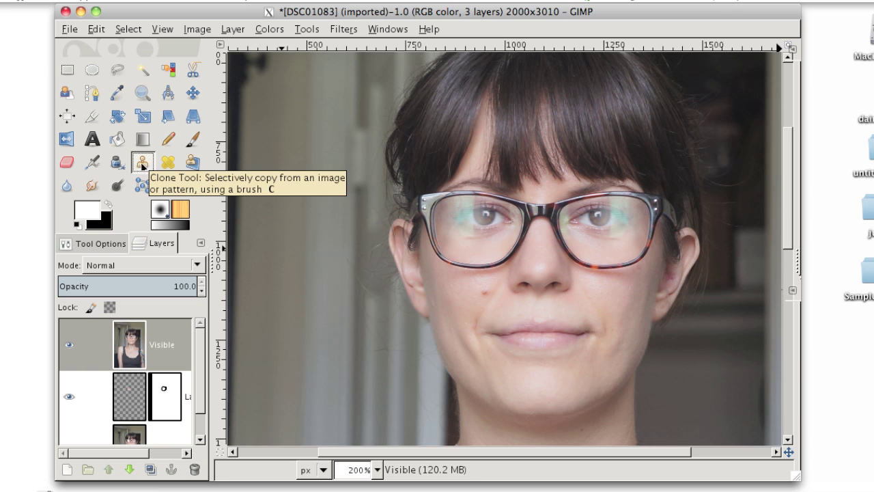
key(bracketleft)
key(bracketleft)
key(bracketleft)
key(bracketleft)
key(bracketleft)
key(bracketleft)
key(bracketleft)
key(bracketleft)
key(bracketleft)
key(bracketleft)
key(bracketleft)
key(bracketleft)
key(bracketleft)
key(bracketleft)
key(bracketleft)
key(bracketleft)
key(bracketleft)
key(bracketleft)
key(bracketleft)
key(bracketleft)
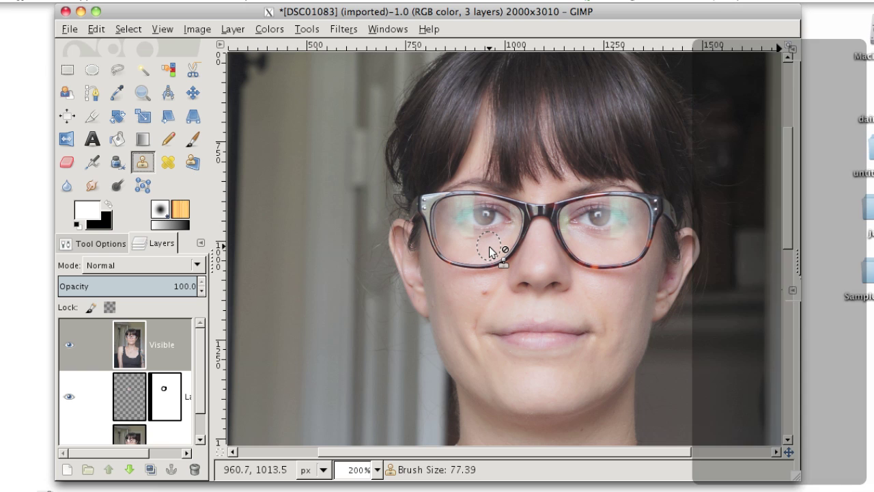
key(bracketleft)
key(bracketright)
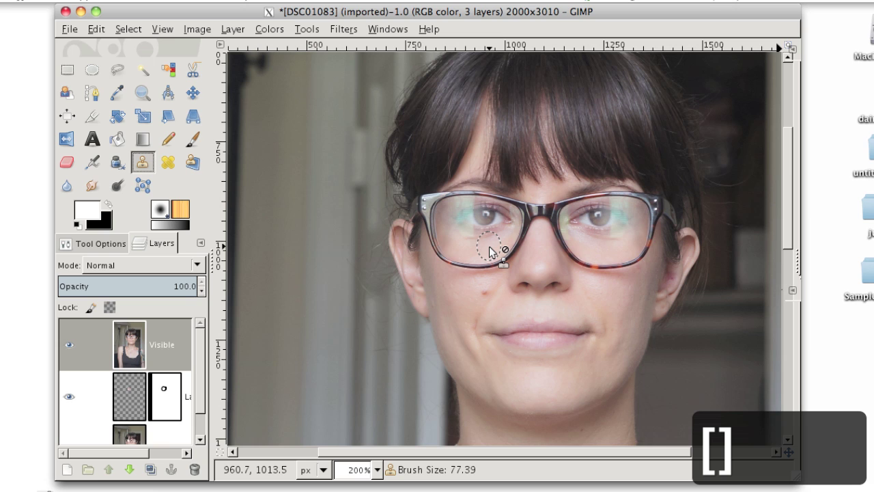
click(92, 244)
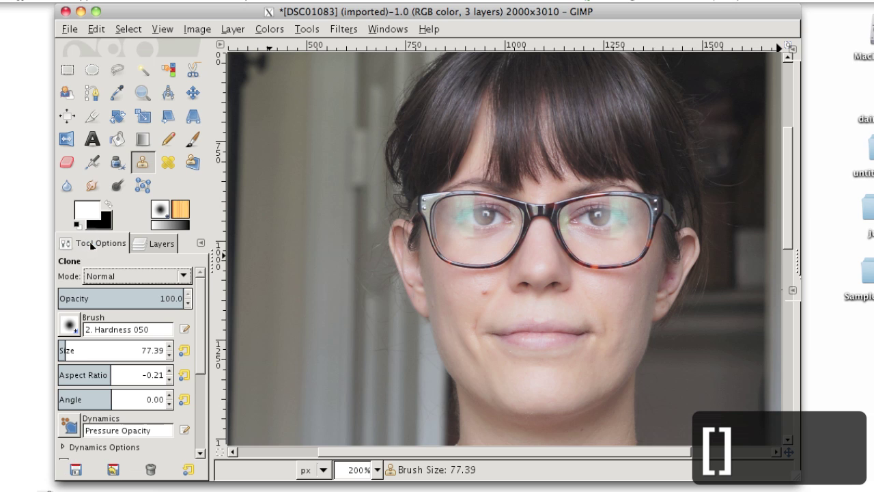
Set a clone source under the left lens and clone over the lower left lens glare.
ctrl+click(485, 237)
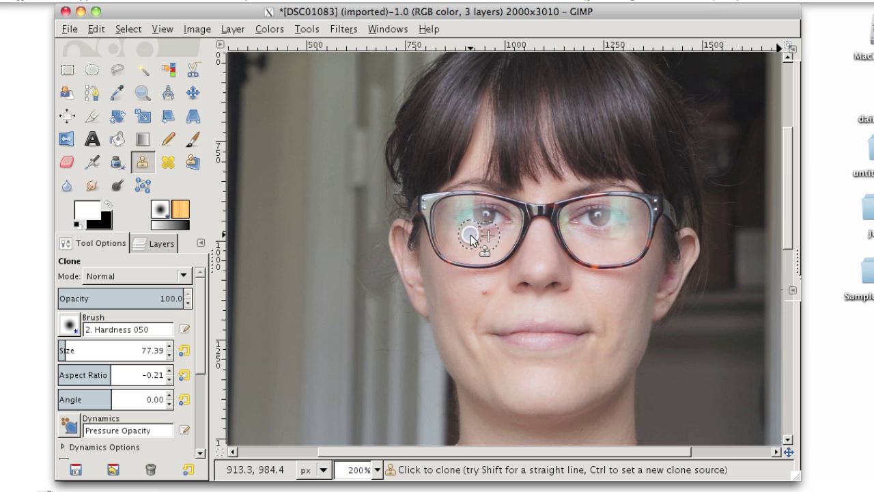
key(ctrl+z)
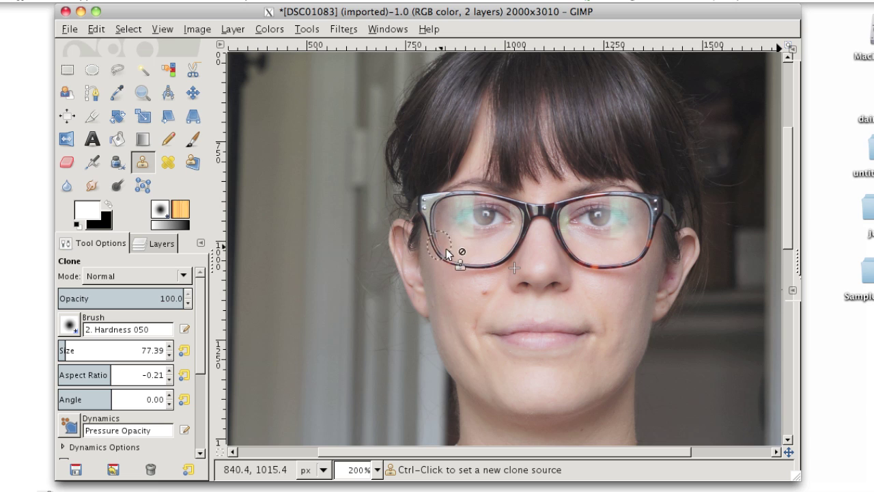
ctrl+click(480, 252)
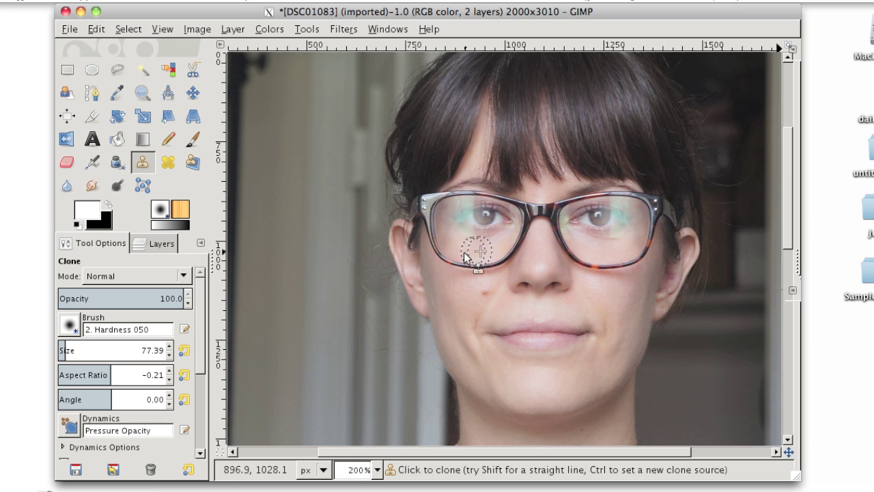
click(456, 250)
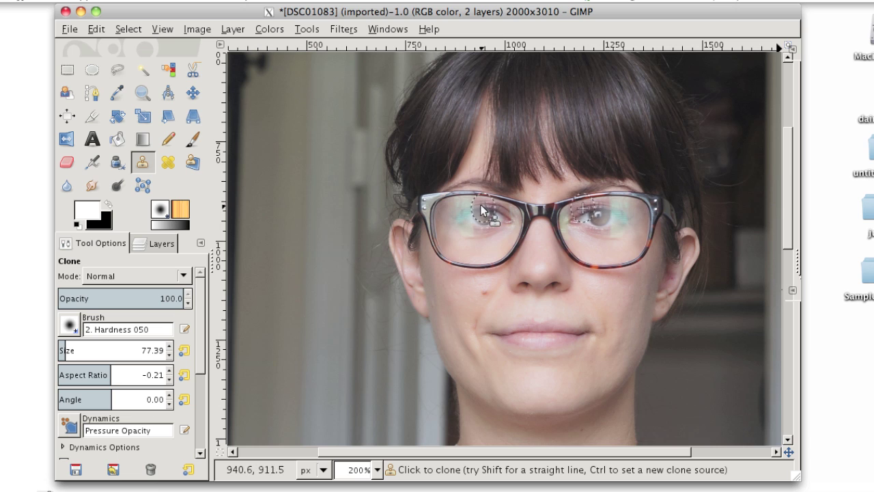
drag(474, 207, 466, 213)
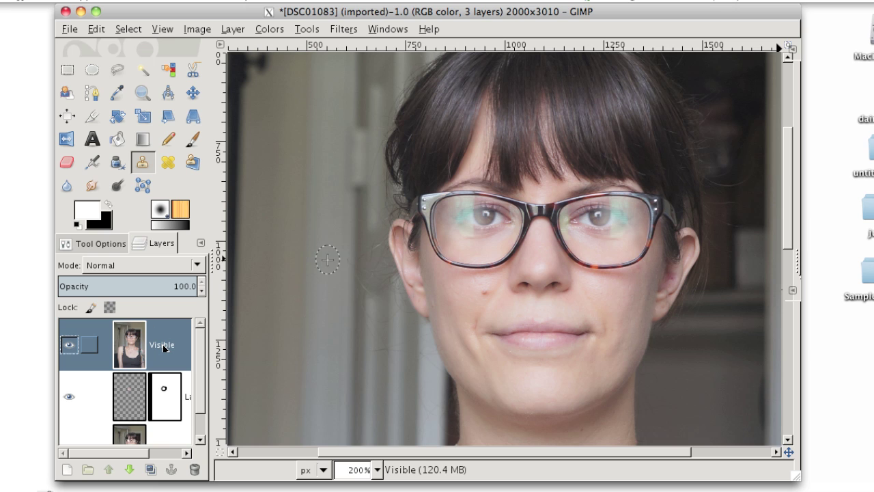
Duplicate the merged Visible layer to create 'Visible copy' on top.
right_click(164, 348)
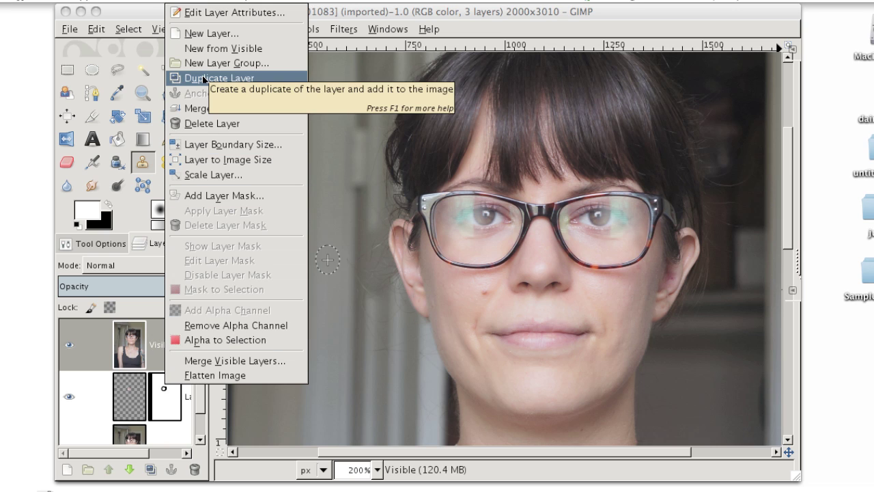
click(203, 79)
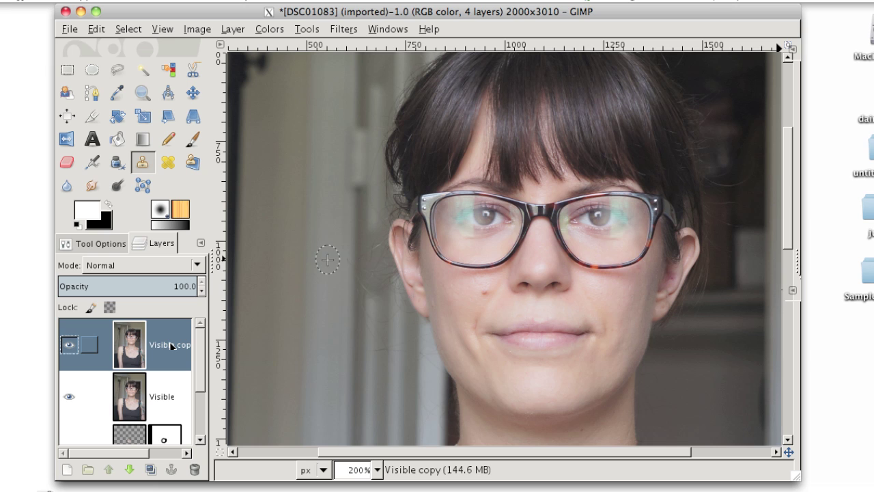
Apply Levels to the Visible copy layer with the midtone gamma lowered to 0.90.
click(270, 29)
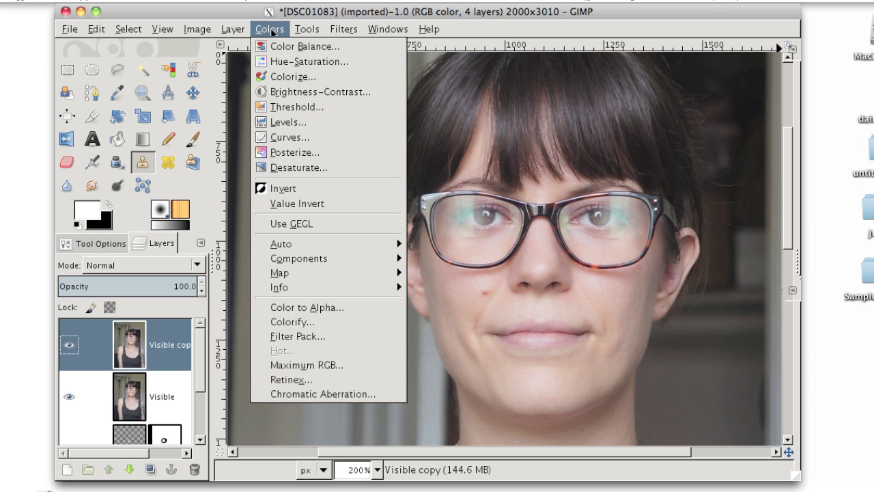
click(301, 121)
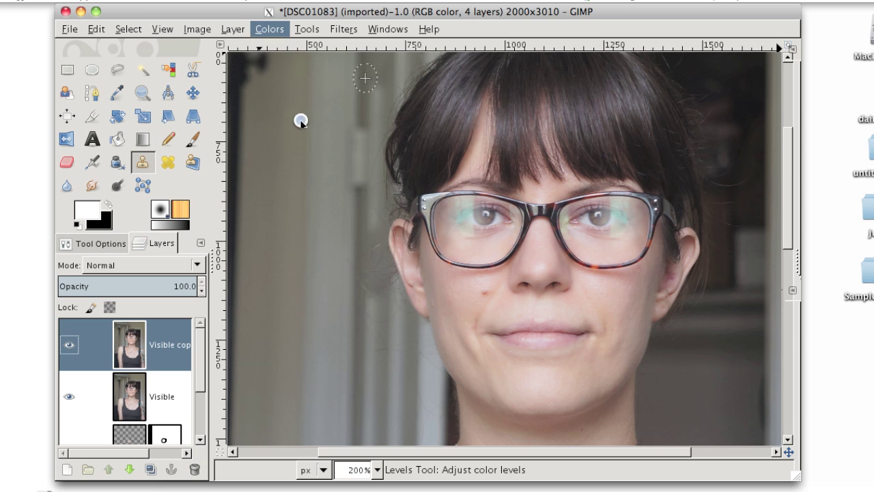
drag(229, 149, 259, 55)
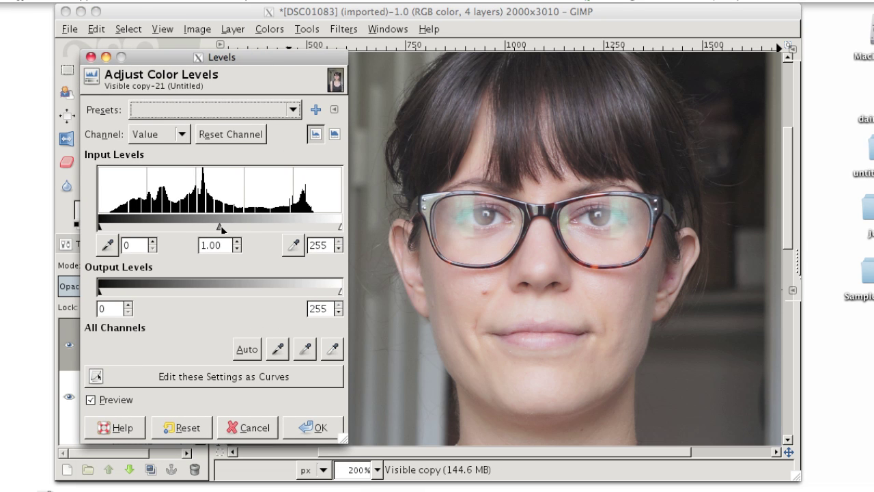
click(222, 230)
drag(220, 226, 226, 229)
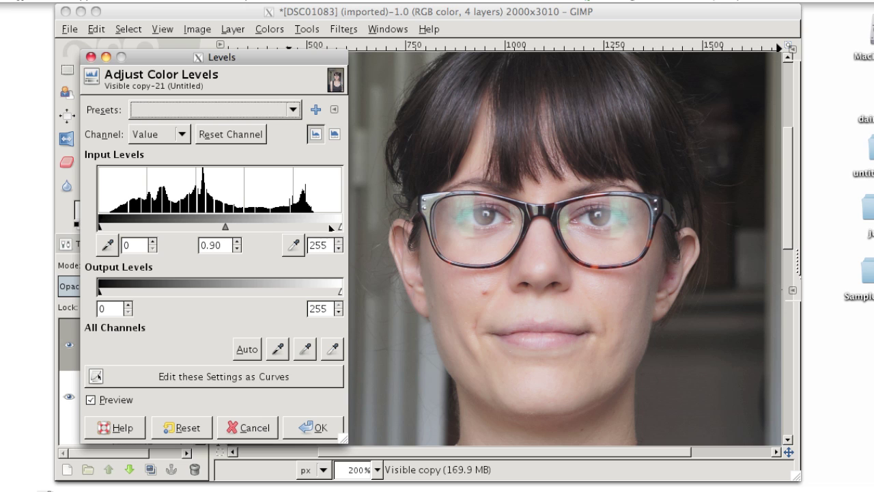
click(308, 427)
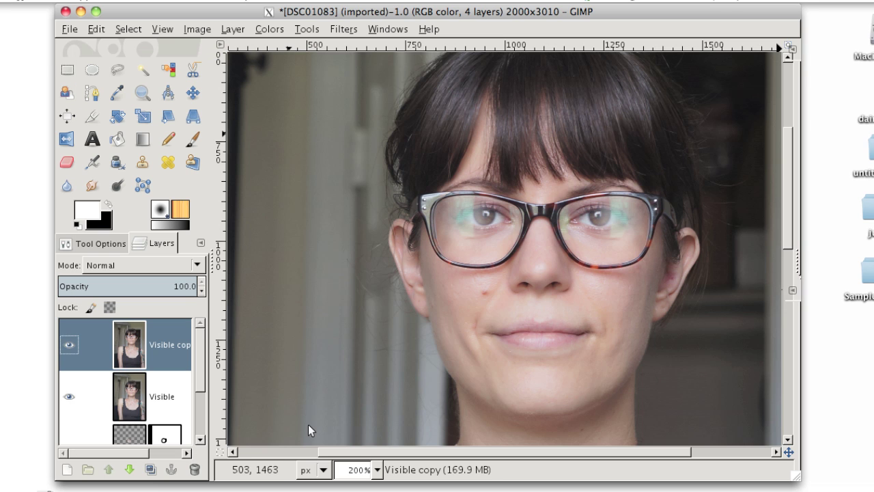
Show Visible copy again and add a Black (full transparency) layer mask to it.
click(69, 344)
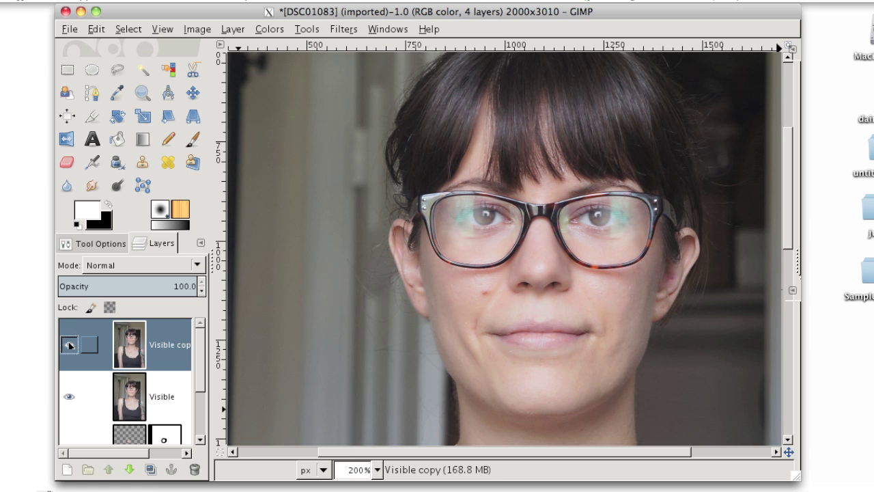
right_click(165, 346)
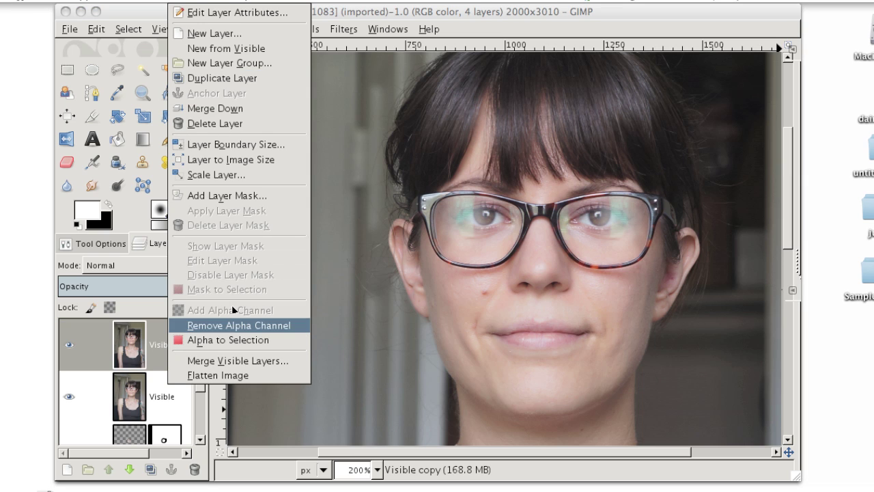
click(235, 196)
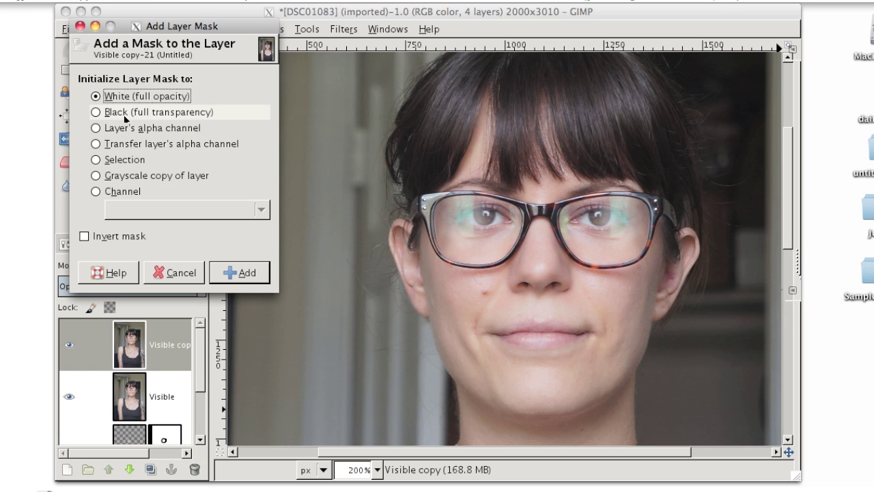
click(97, 113)
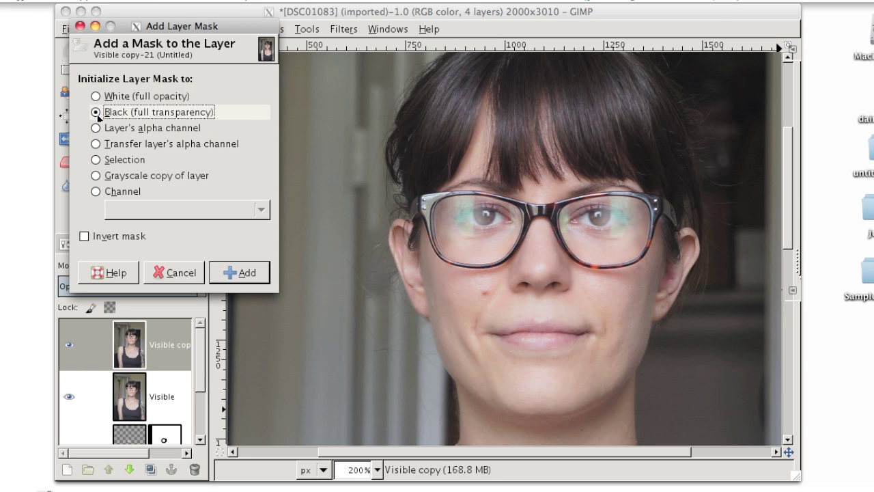
click(245, 273)
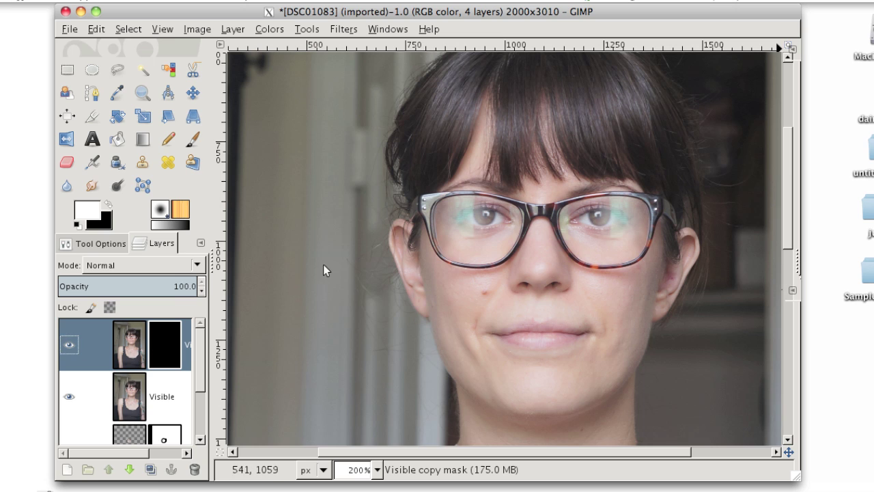
Select the Paintbrush with white (ffffff) as foreground and opacity lowered to 50.9.
click(194, 139)
click(194, 139)
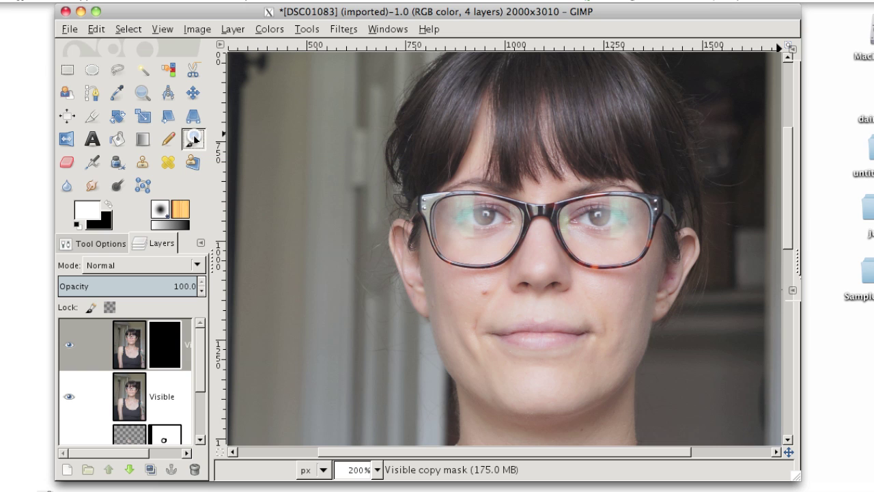
click(91, 213)
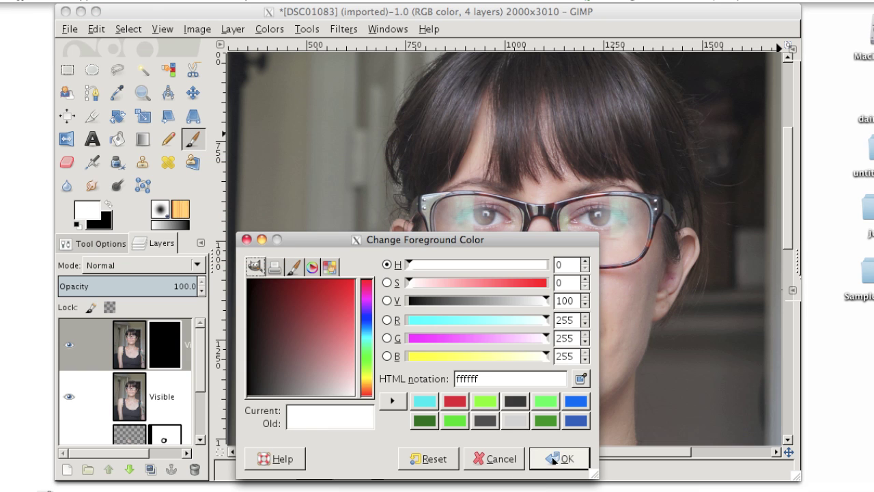
click(558, 458)
click(98, 245)
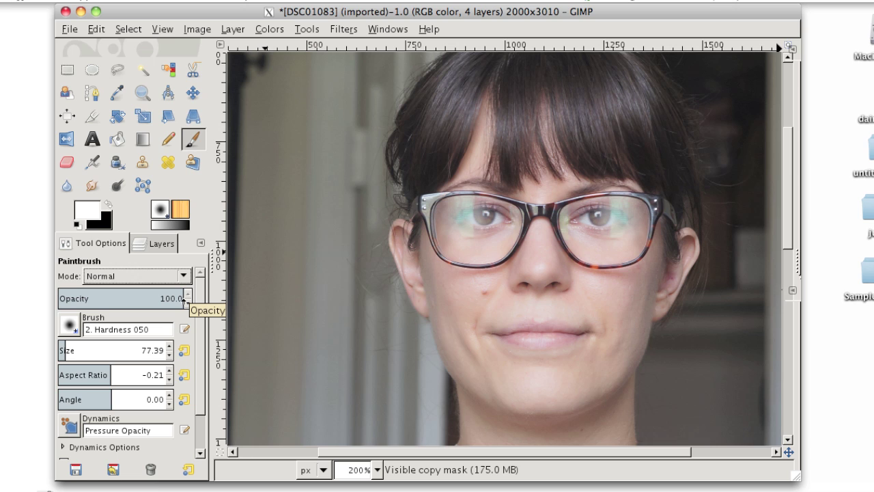
mouse_move(171, 298)
mouse_down()
mouse_move(112, 298)
mouse_move(121, 297)
mouse_up()
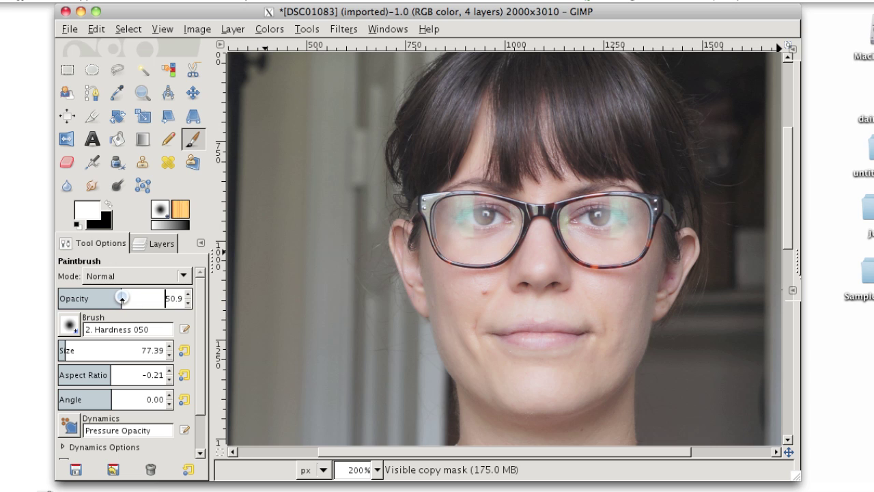
Dab white over the left lens glare, then reselect the top layer's mask in the Layers list.
click(469, 235)
mouse_move(470, 235)
mouse_down()
mouse_move(471, 204)
mouse_move(453, 210)
mouse_move(454, 225)
mouse_move(474, 237)
mouse_up()
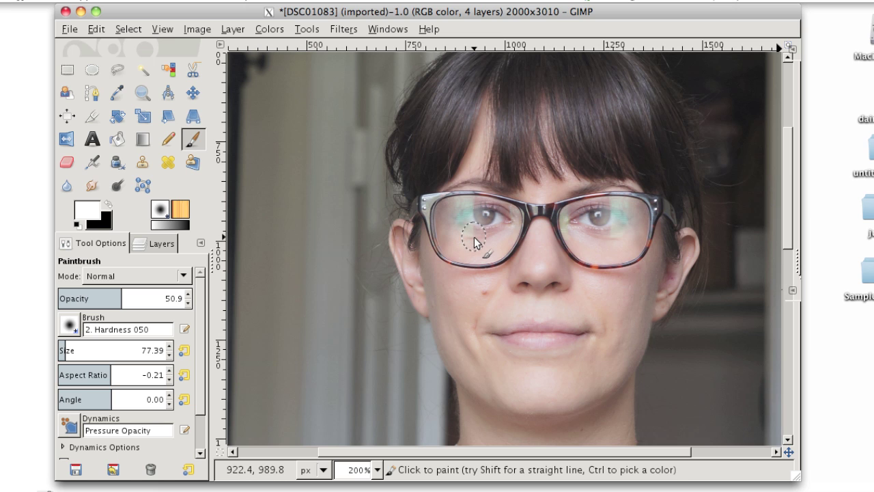
click(165, 245)
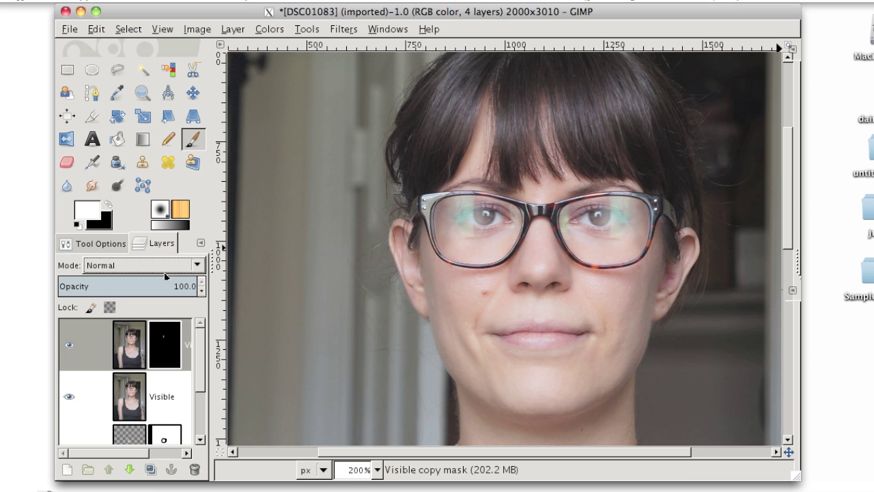
click(167, 360)
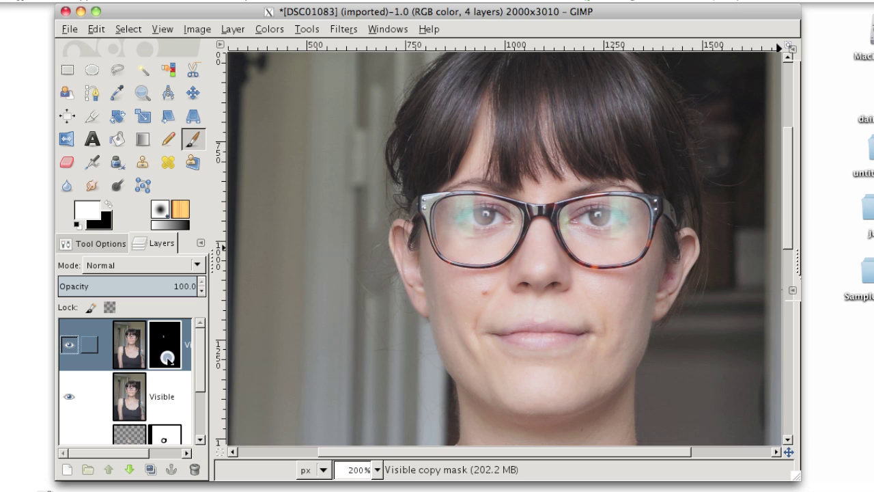
double_click(167, 360)
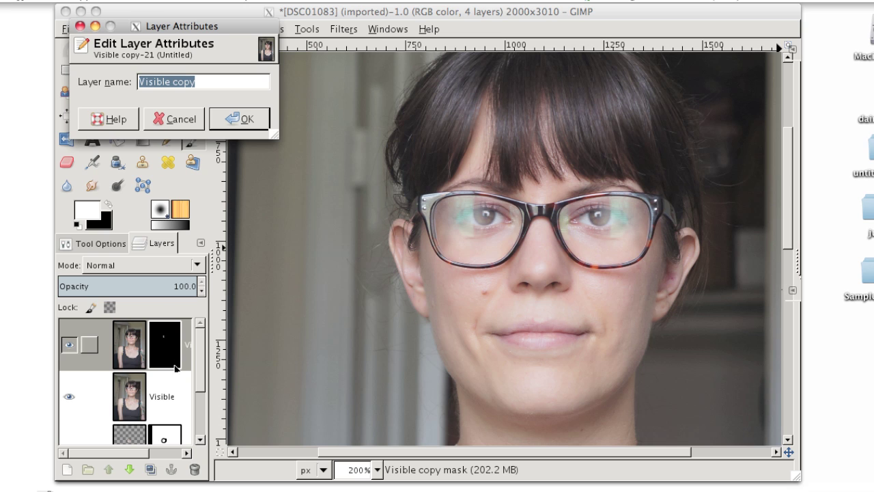
key(Escape)
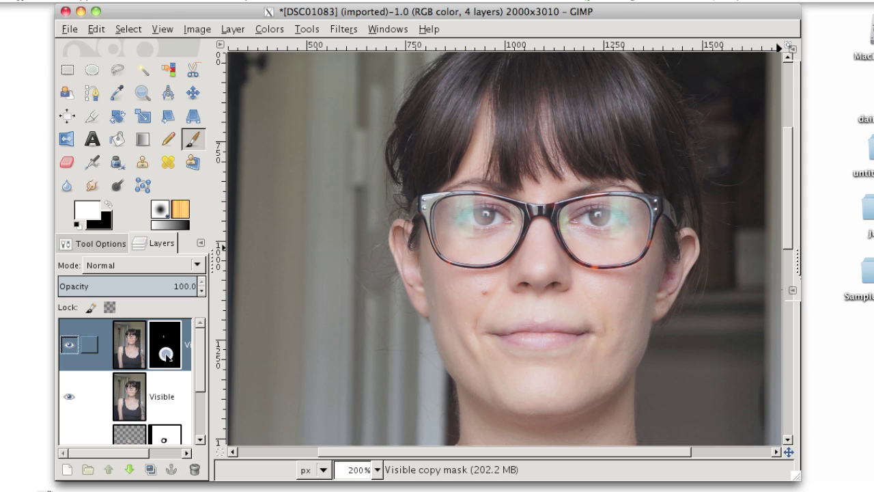
Paint white over the reflections on the left and right lenses.
click(470, 227)
mouse_move(470, 227)
mouse_down()
mouse_move(464, 209)
mouse_move(449, 215)
mouse_move(454, 230)
mouse_move(471, 238)
mouse_move(470, 208)
mouse_move(460, 209)
mouse_up()
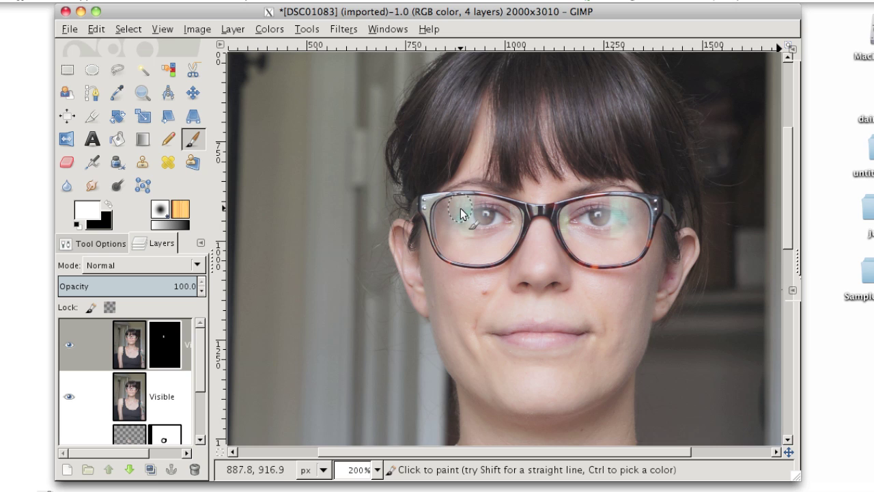
mouse_move(663, 230)
mouse_down()
mouse_move(615, 236)
mouse_move(630, 224)
mouse_move(626, 204)
mouse_move(615, 238)
mouse_move(618, 202)
mouse_move(633, 216)
mouse_move(618, 238)
mouse_up()
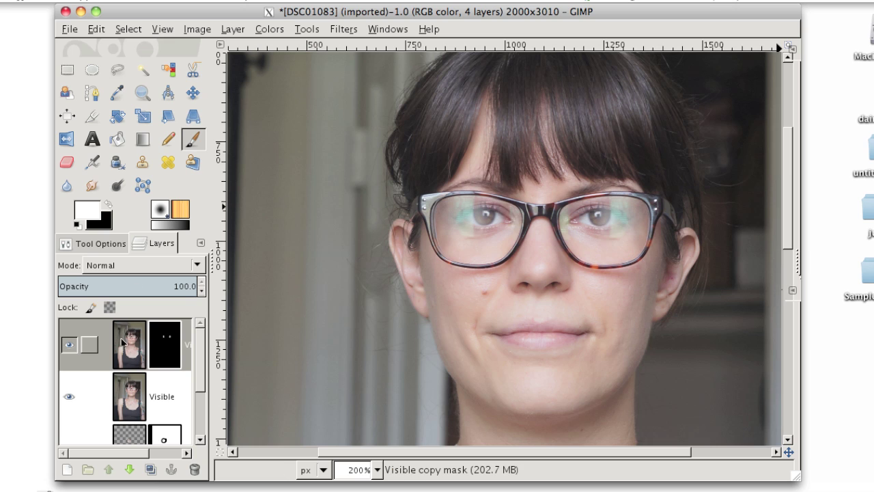
Toggle the Visible copy layer off and on to compare the glare, then zoom to 100%.
click(69, 345)
click(69, 347)
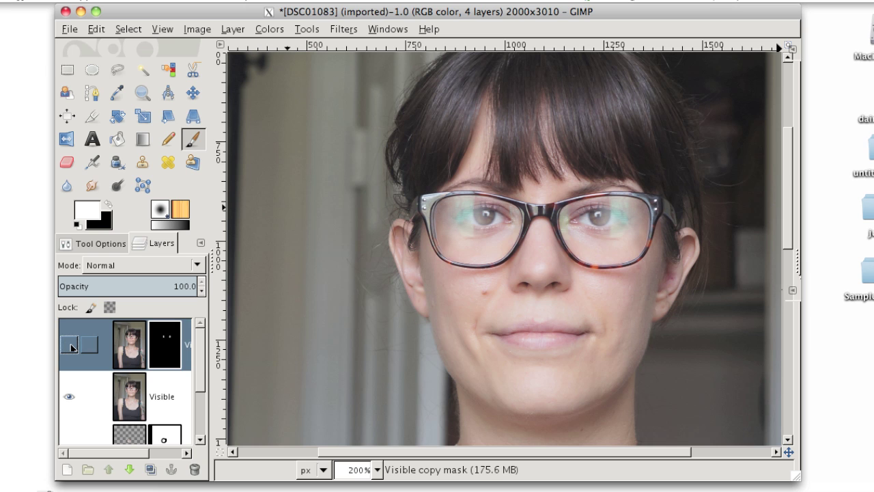
click(69, 346)
key(1)
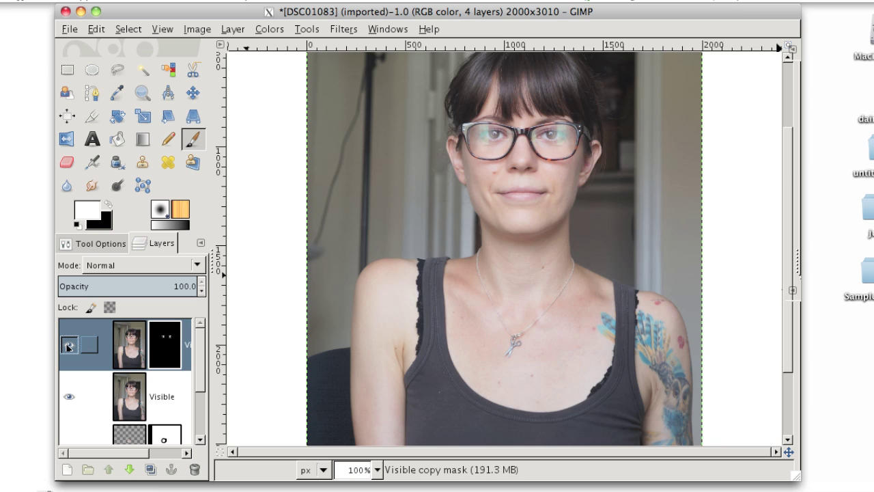